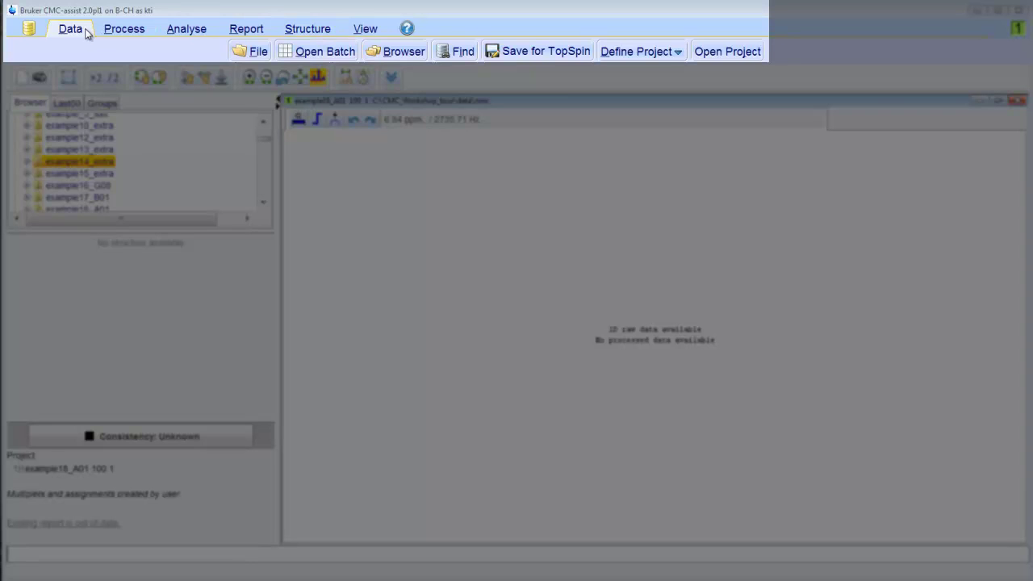
click(130, 33)
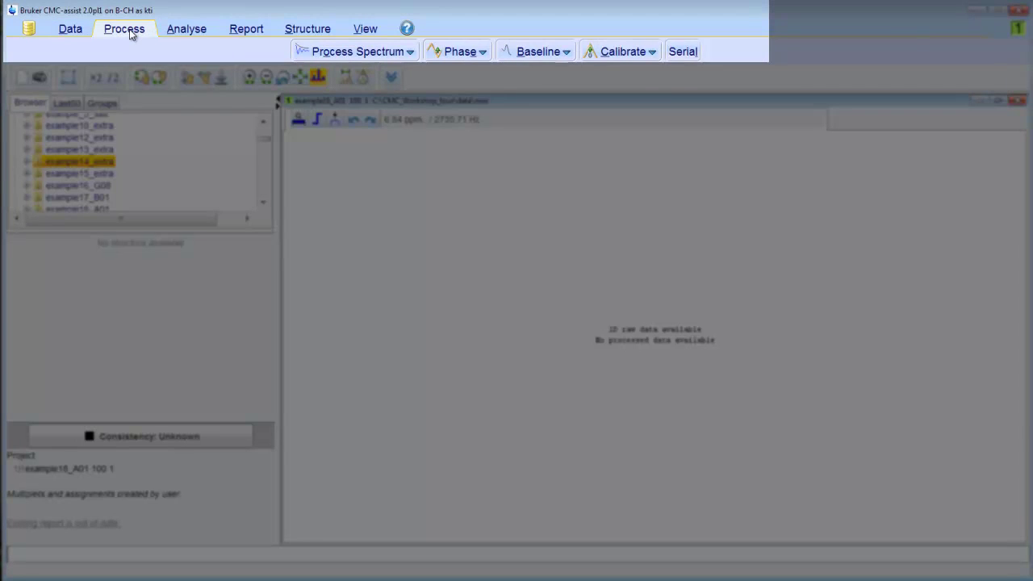
click(181, 30)
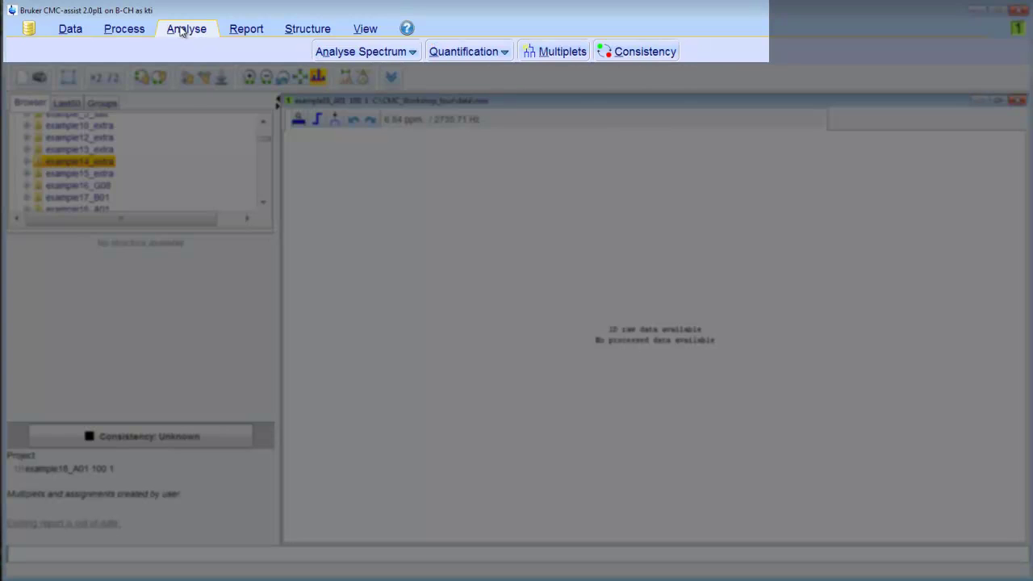
click(237, 32)
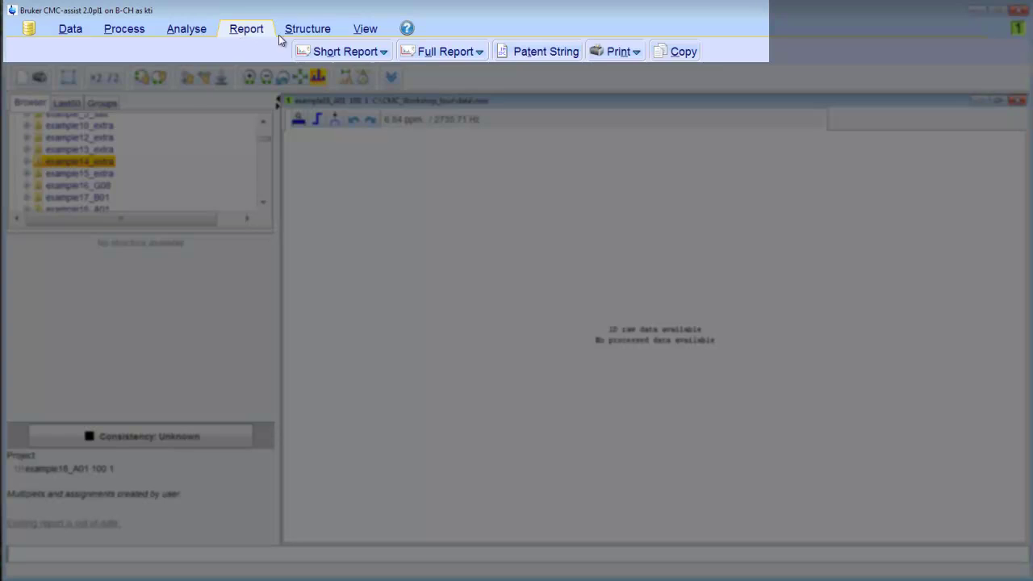
click(303, 30)
click(362, 32)
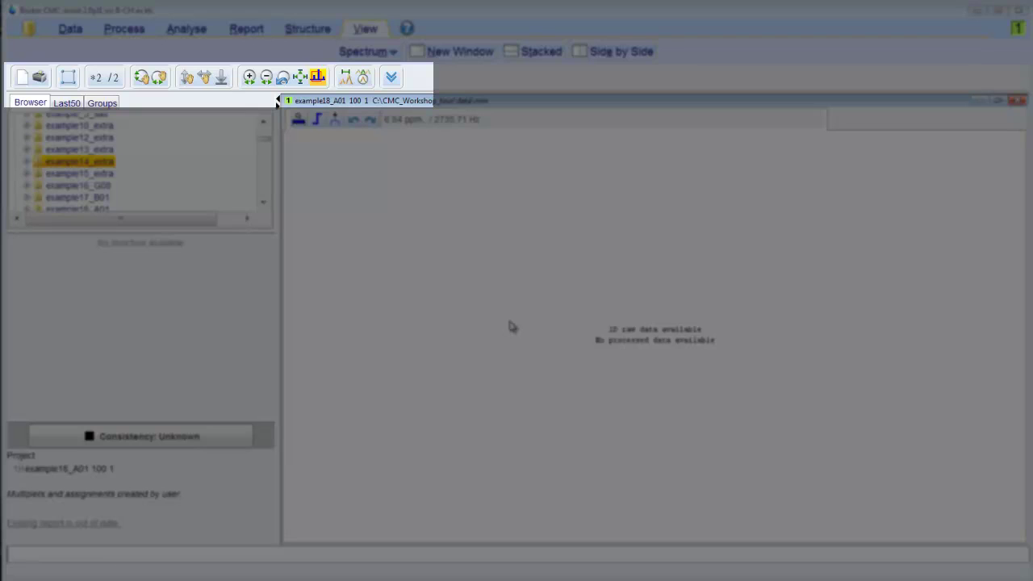
click(391, 77)
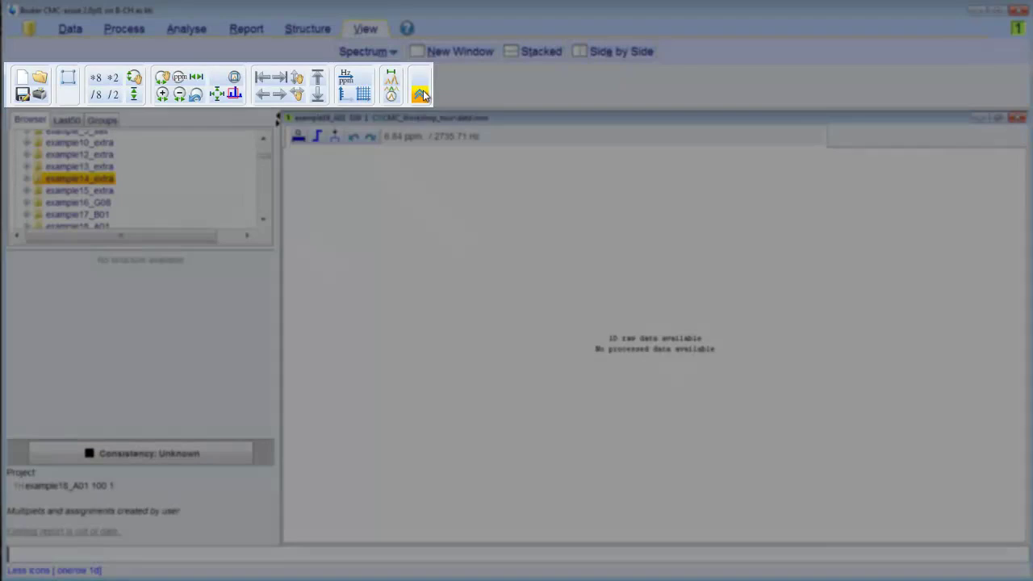
click(425, 94)
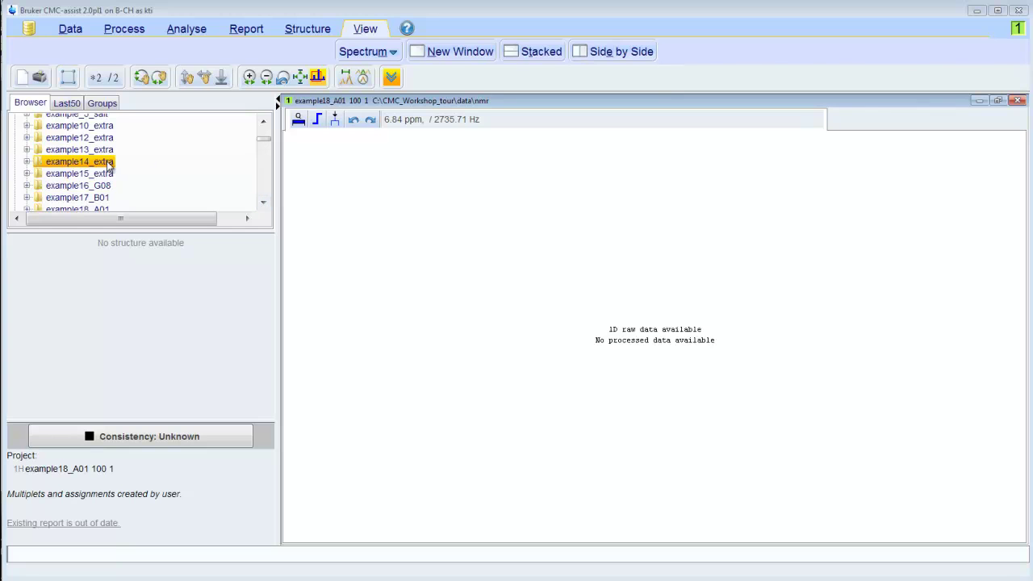
Open processing 1 of experiment 100 in example18_A01 and process its raw 1D data into a spectrum
scroll(106, 166, down, 1)
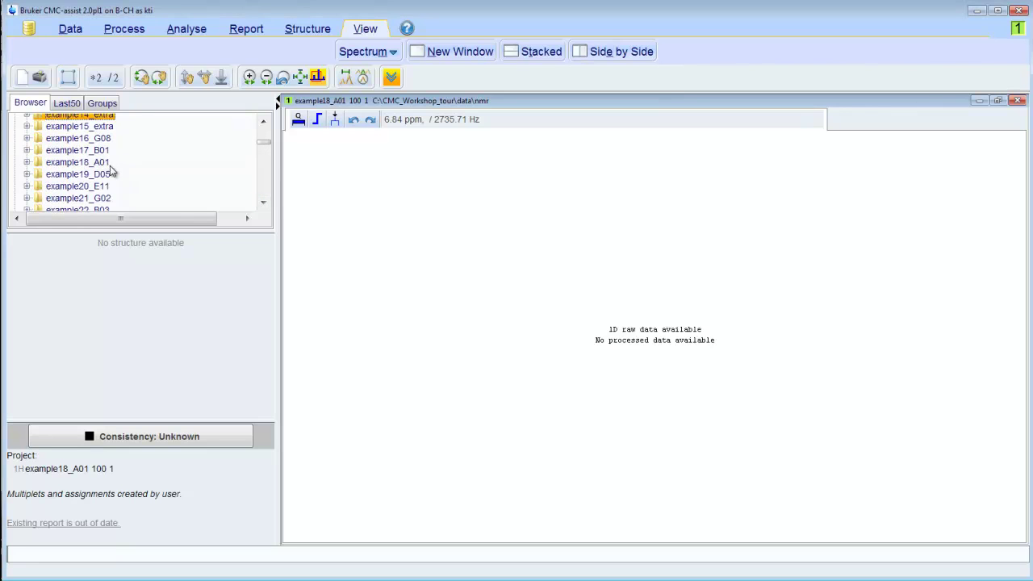
click(26, 162)
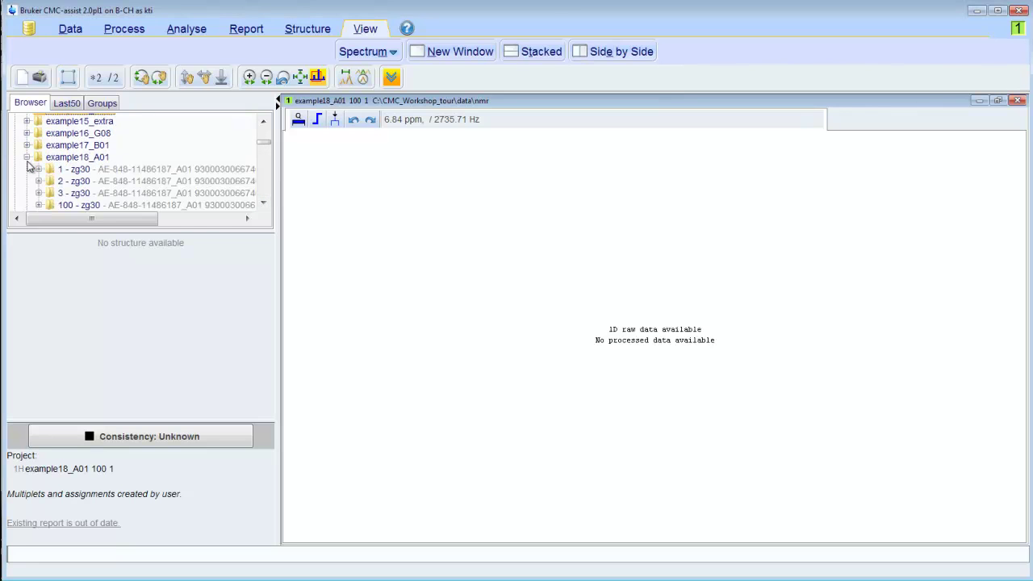
click(38, 205)
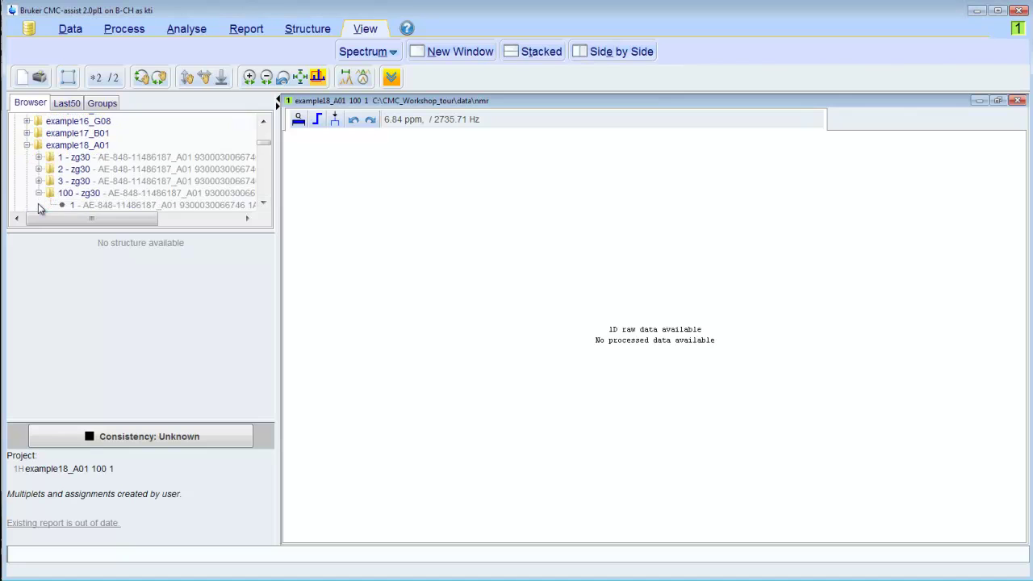
double_click(119, 206)
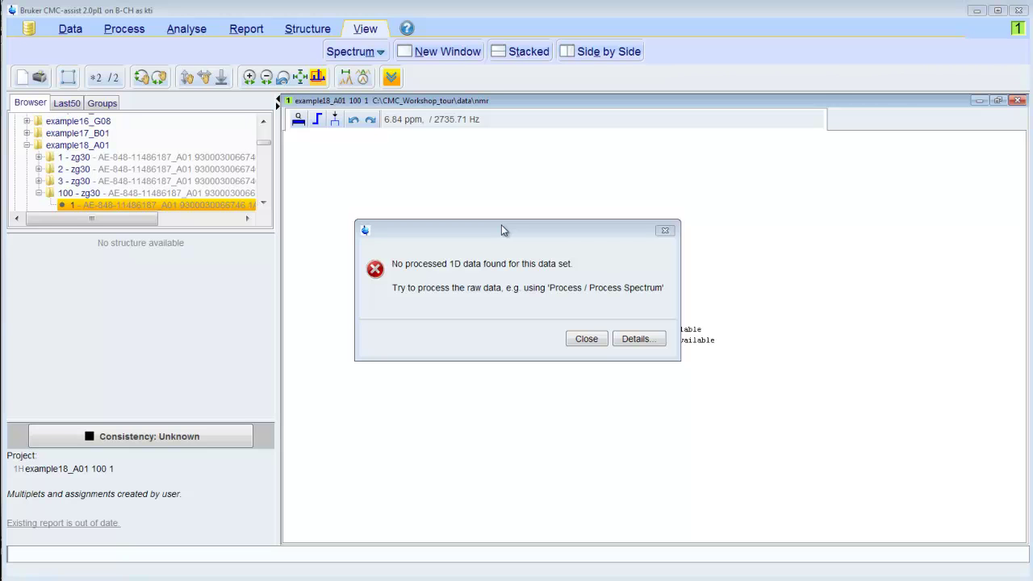
click(586, 338)
click(128, 31)
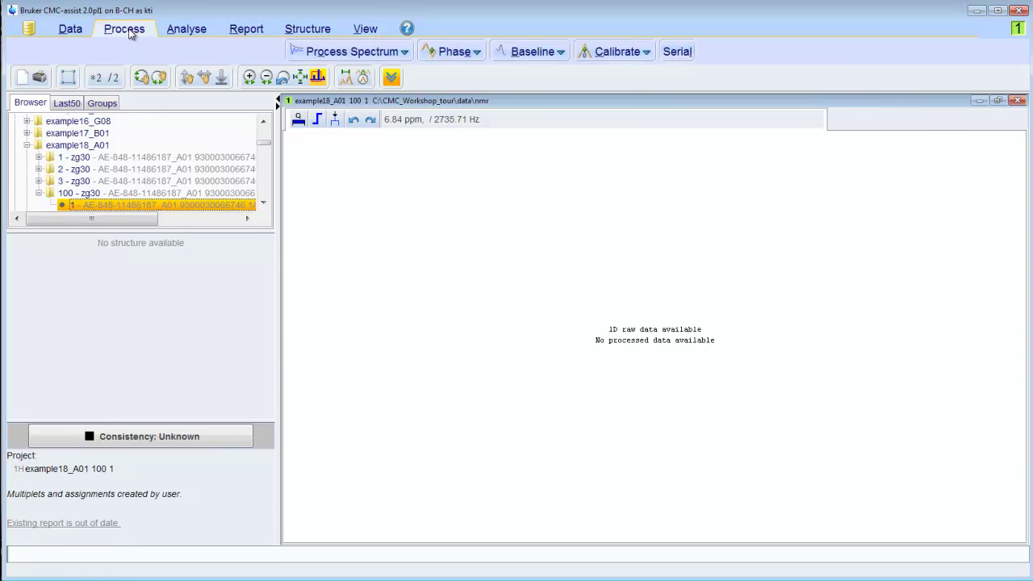
click(373, 55)
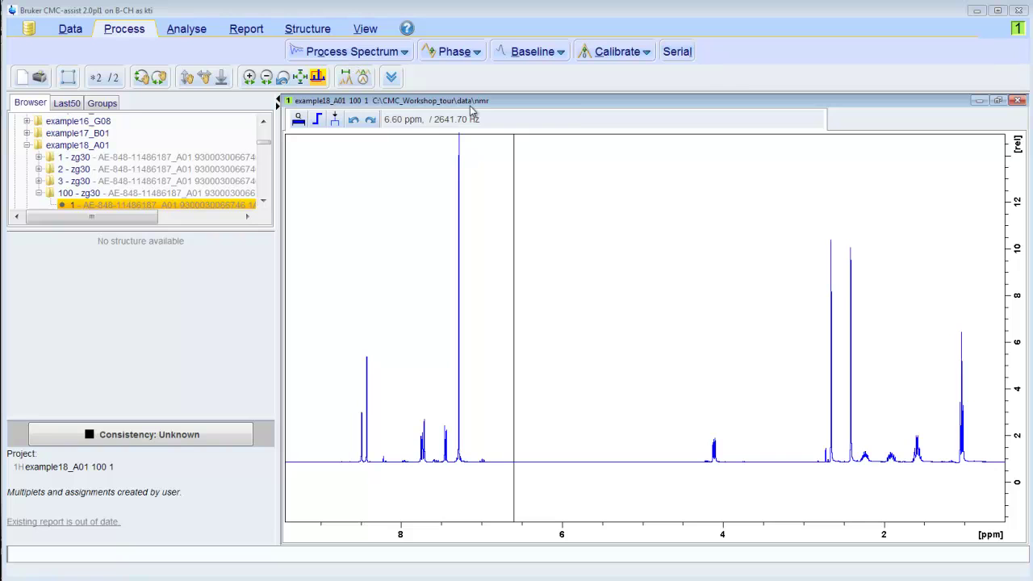
Try a manual zero- and first-order phase correction on the spectrum and leave it without saving
click(477, 53)
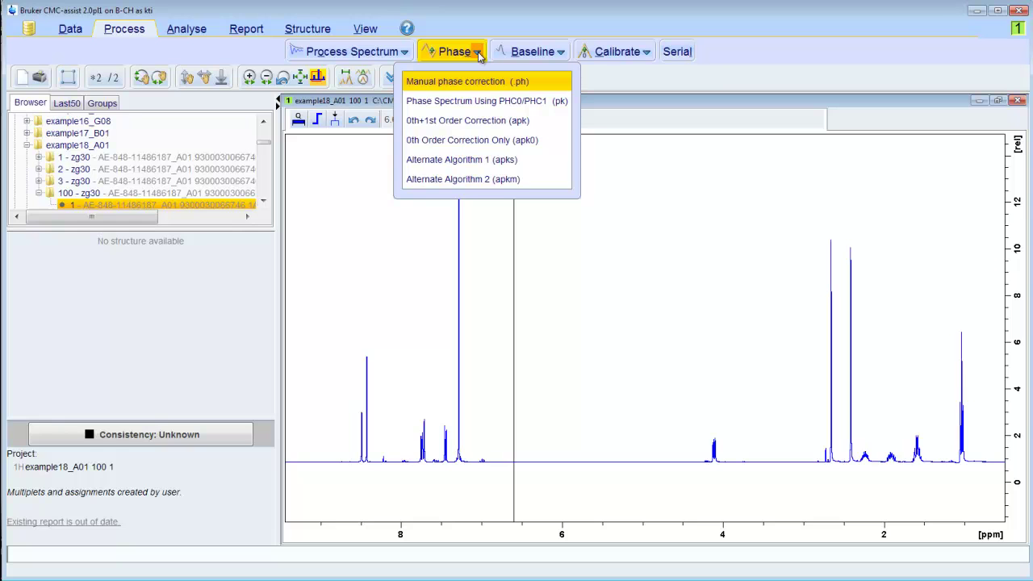
click(458, 53)
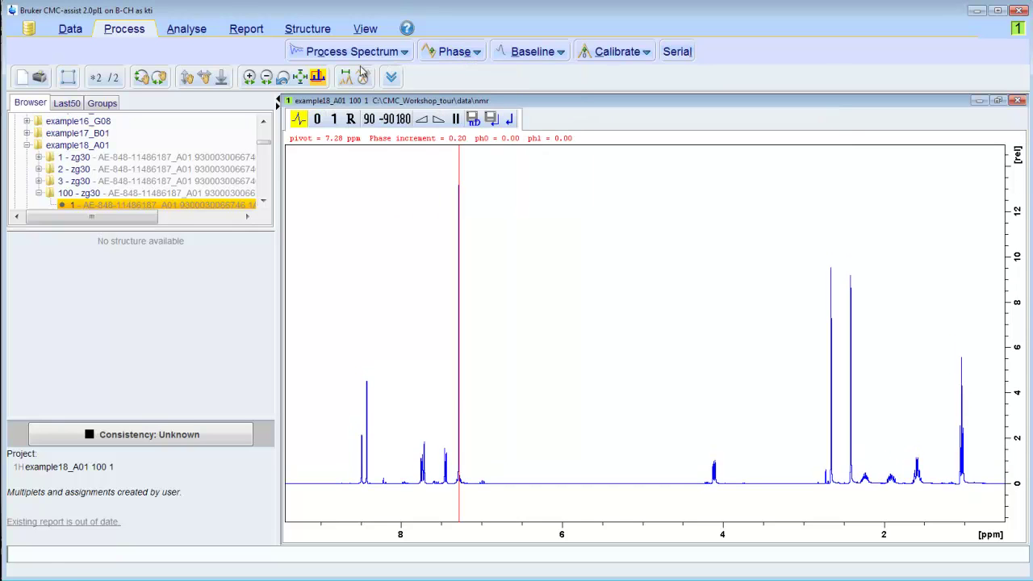
mouse_move(322, 121)
mouse_down()
mouse_move(321, 150)
mouse_move(322, 125)
mouse_move(335, 154)
mouse_move(334, 121)
mouse_up()
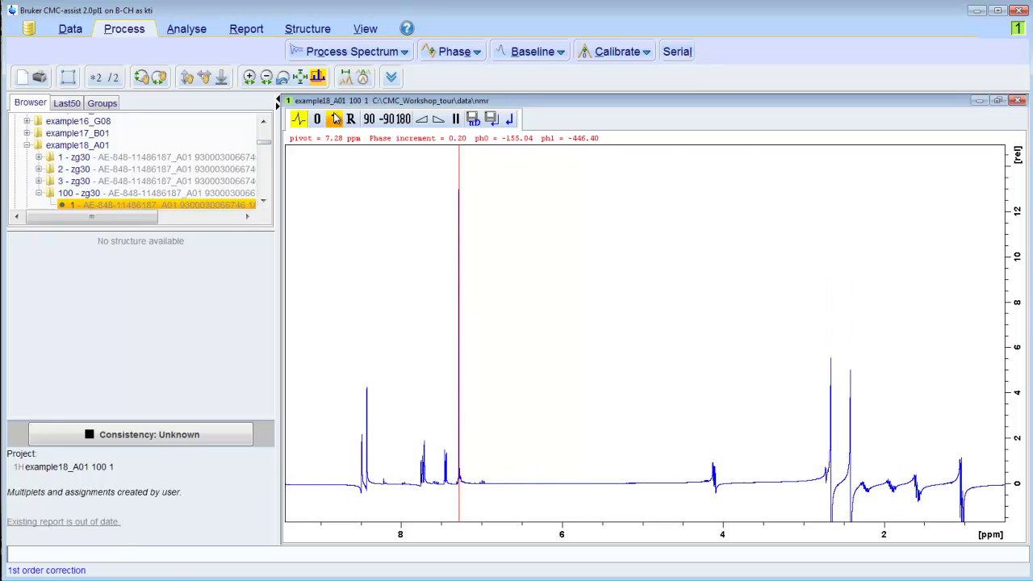
click(513, 118)
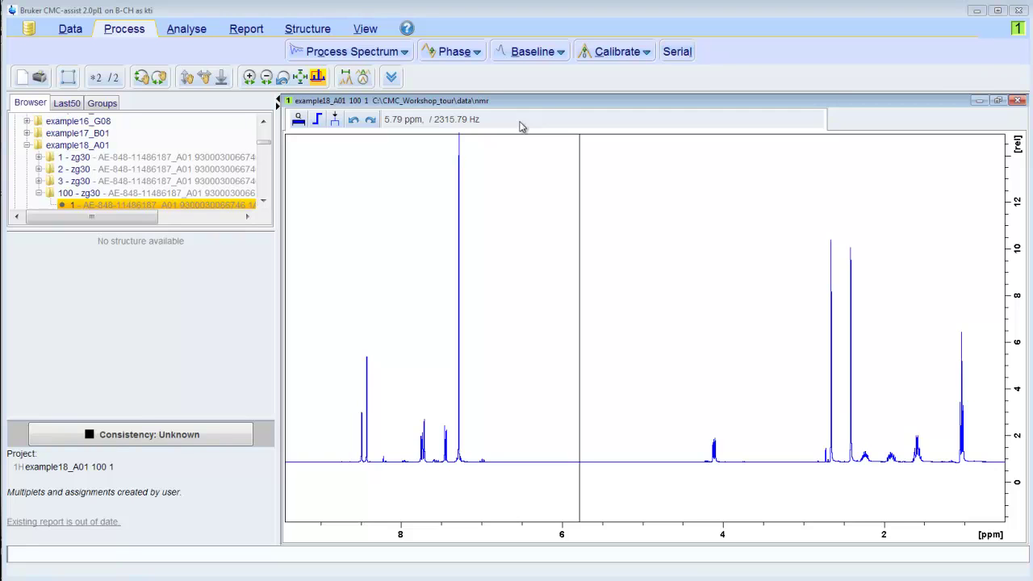
Add the structure file example18_A01.mol from the Desktop to the dataset and inspect it in the structure editor
click(329, 30)
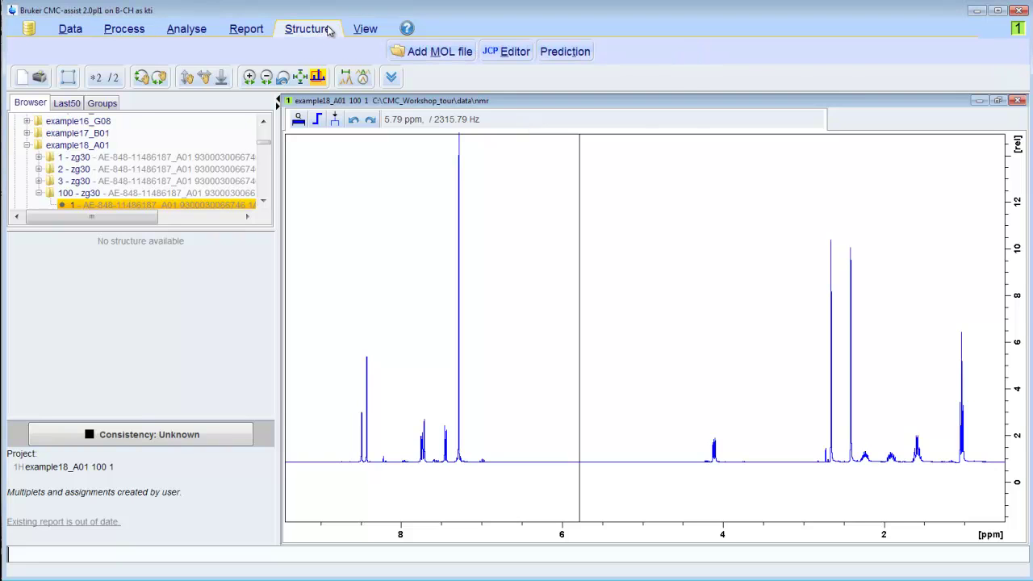
click(414, 56)
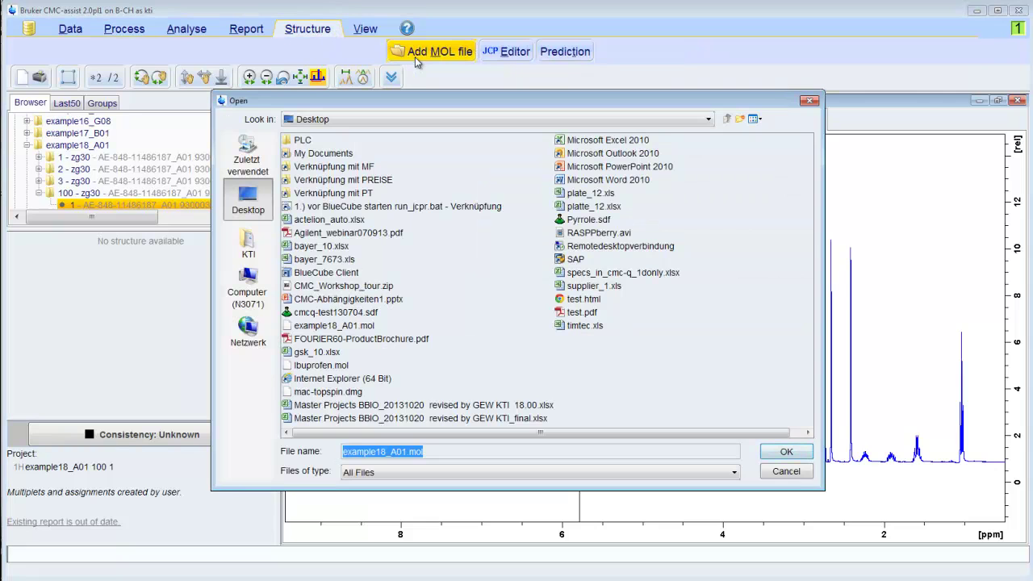
click(363, 326)
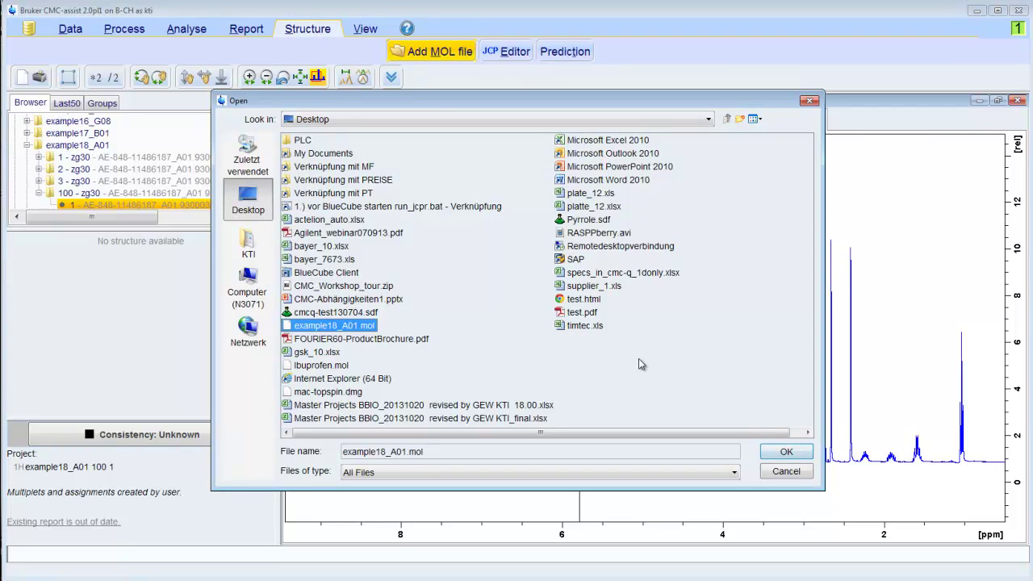
click(784, 453)
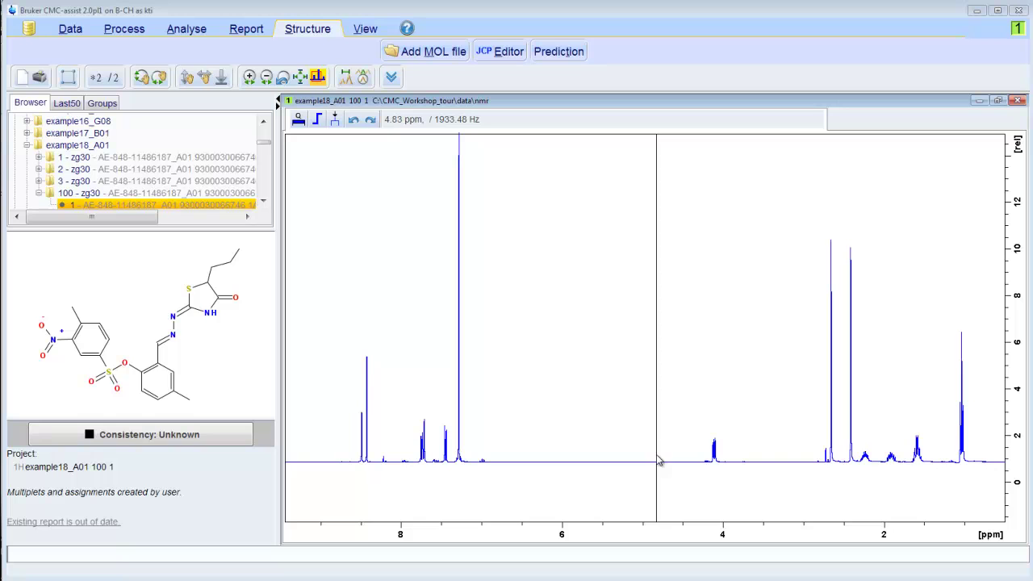
click(497, 52)
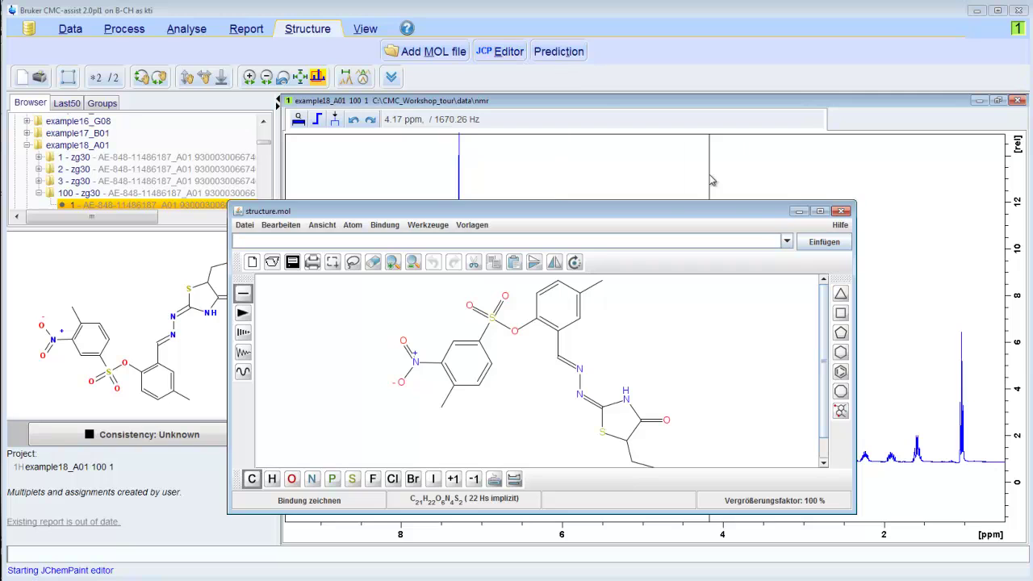
click(842, 210)
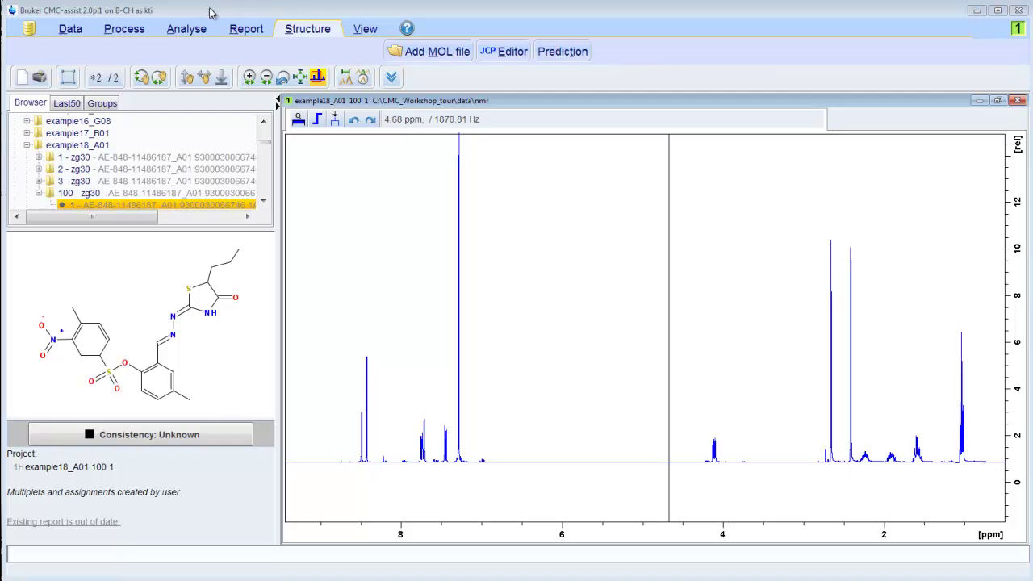
In the spectrum analysis setup, set the calibration file directory to C:\CMC_Workshop_tour\data\nmr\example_1_workflow\1\pdata\1
click(185, 30)
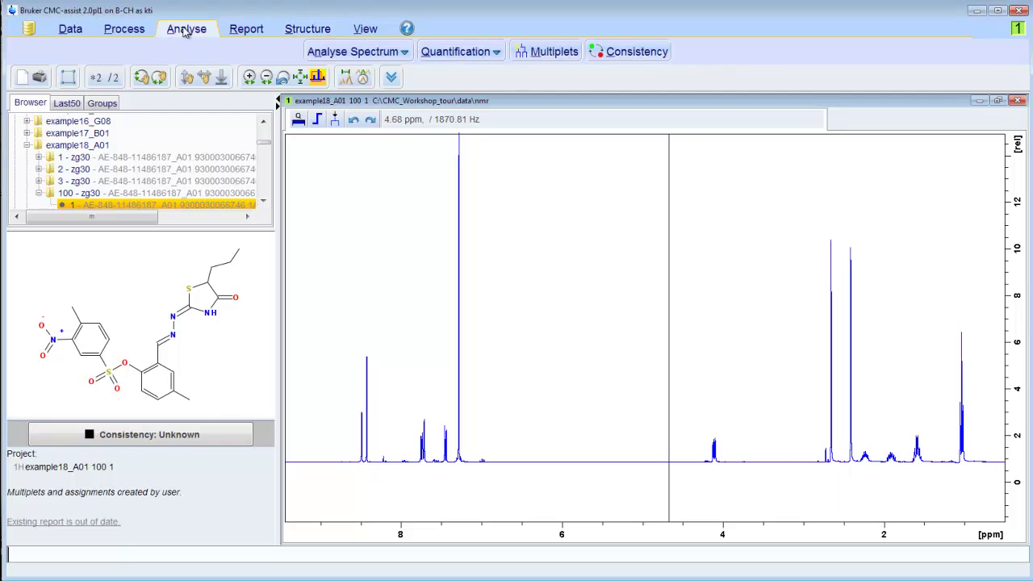
click(345, 52)
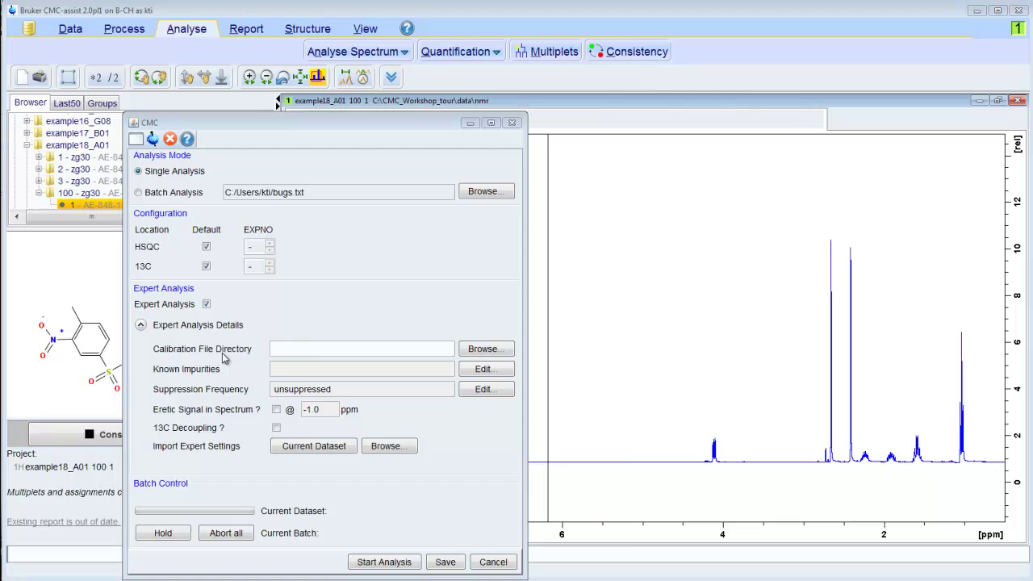
click(484, 352)
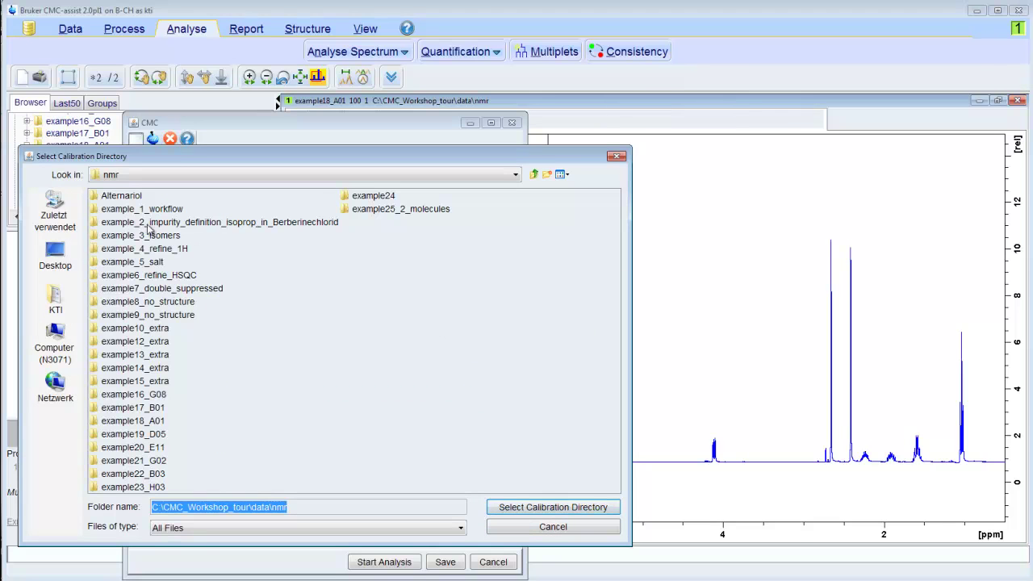
double_click(109, 209)
double_click(102, 197)
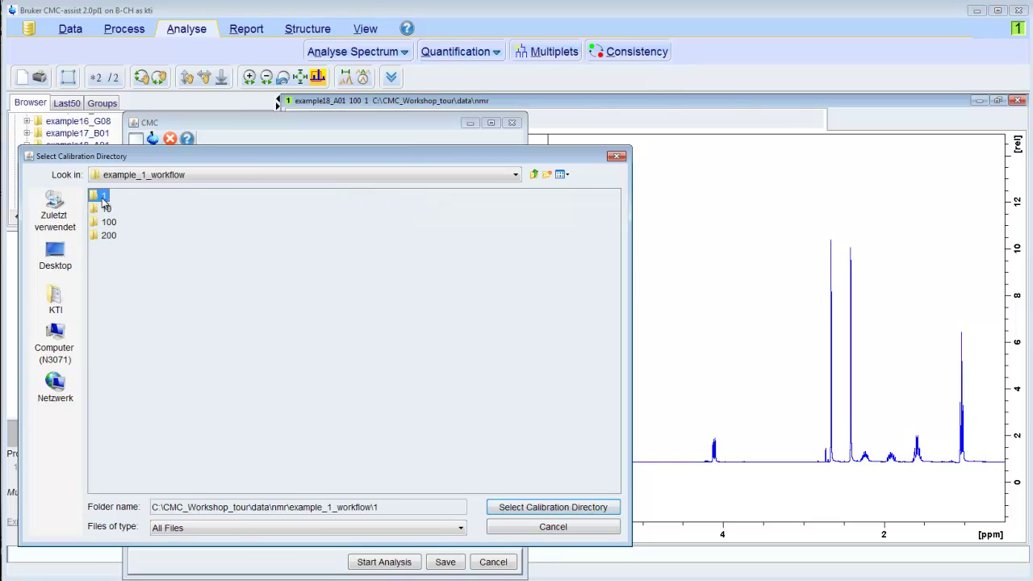
double_click(103, 197)
click(103, 199)
double_click(102, 197)
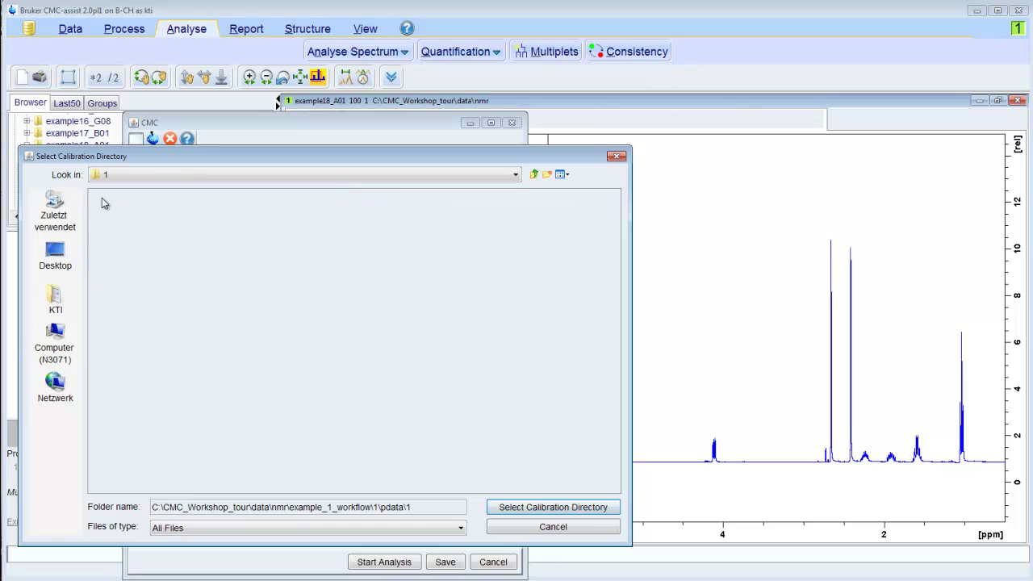
click(587, 509)
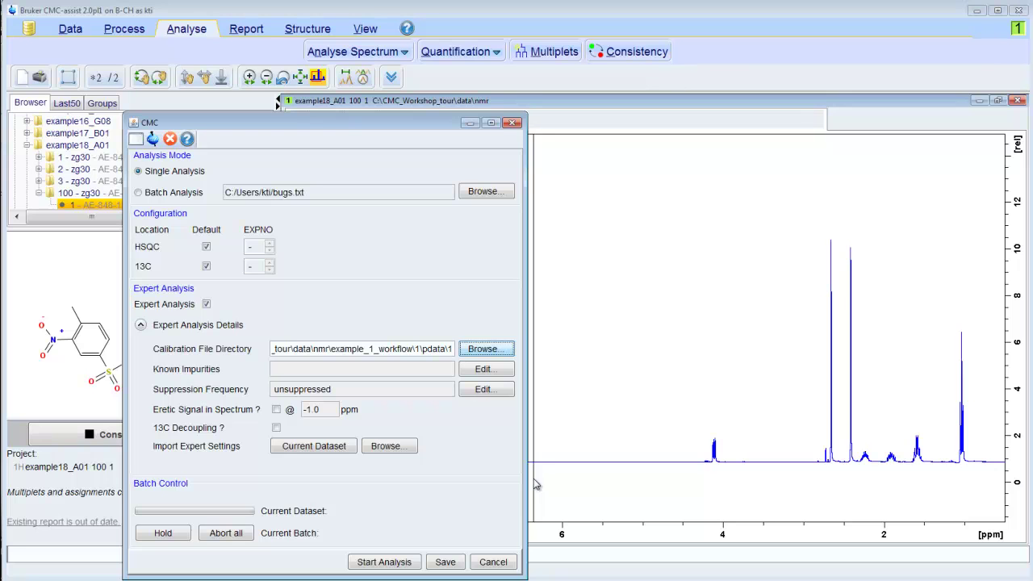
Save the known impurities with none selected and the suppression frequency setting as Unsuppressed
click(484, 370)
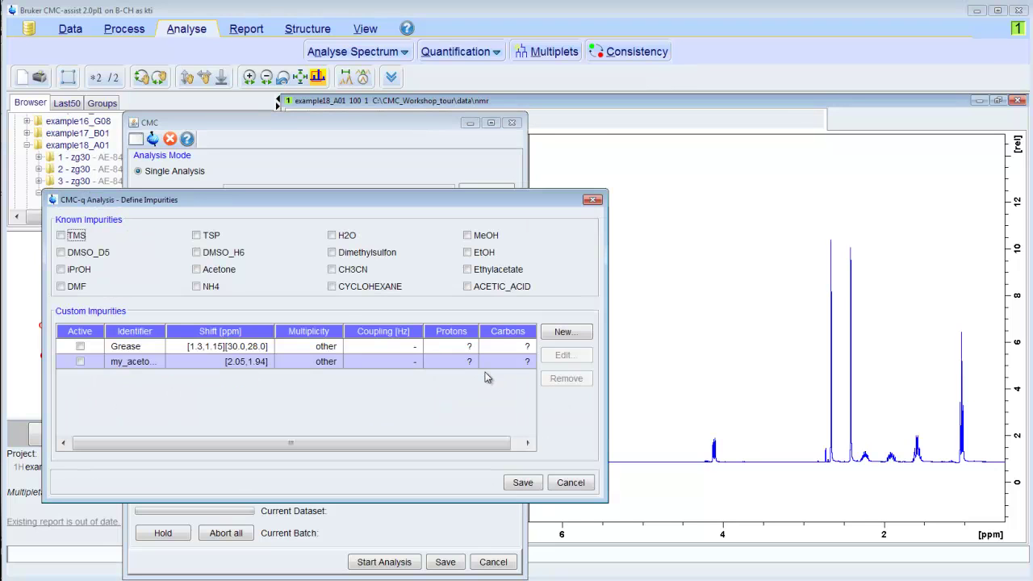
click(342, 288)
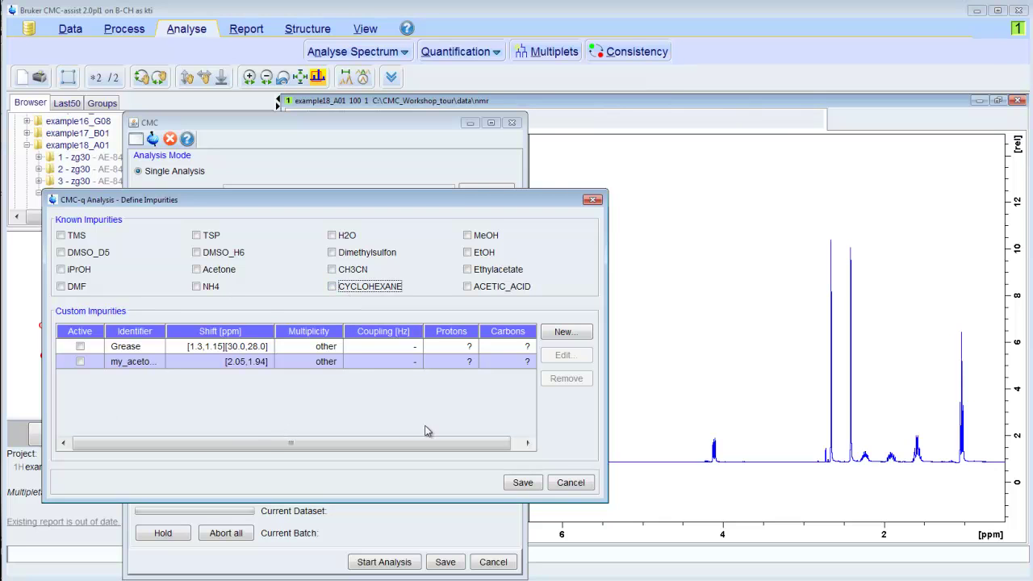
click(522, 482)
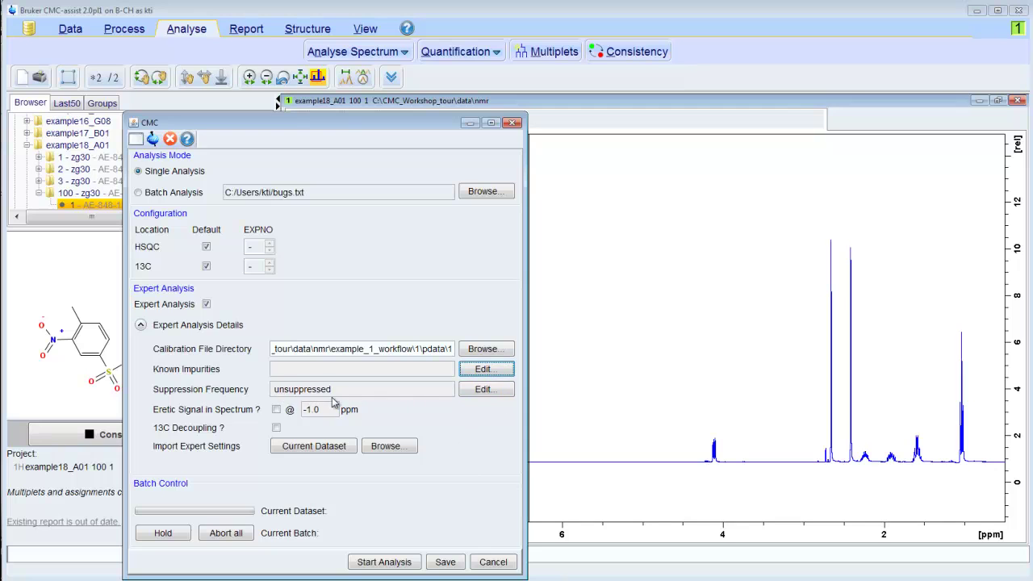
click(481, 388)
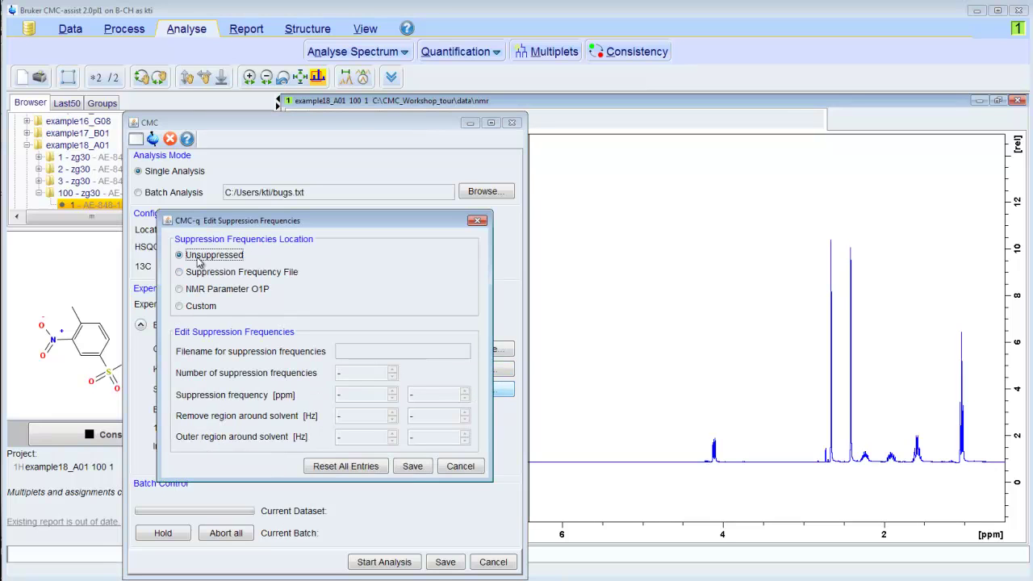
click(409, 467)
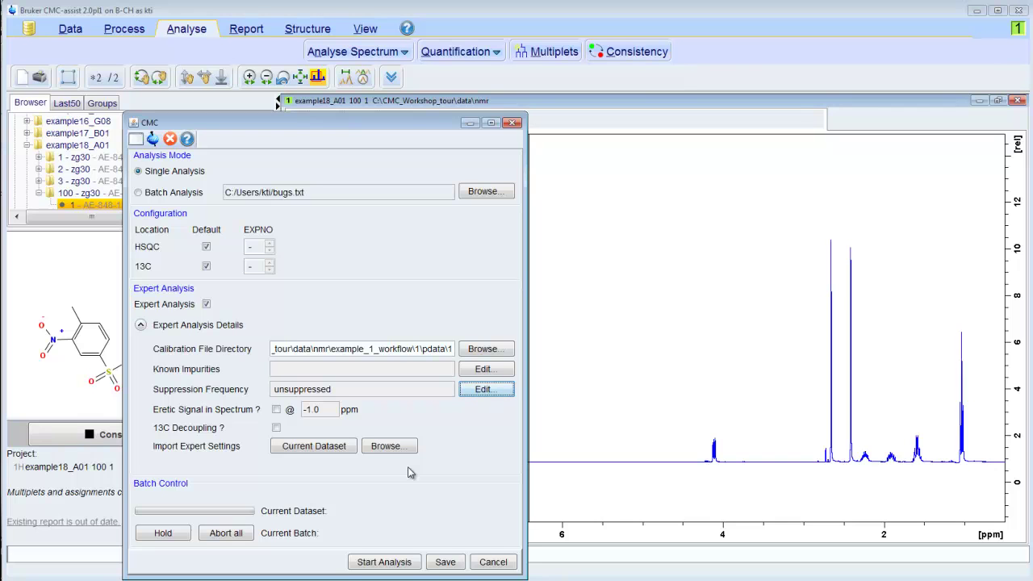
Save the analysis settings and start the automatic spectrum analysis, overwriting the current results and keeping the existing calibration
click(457, 564)
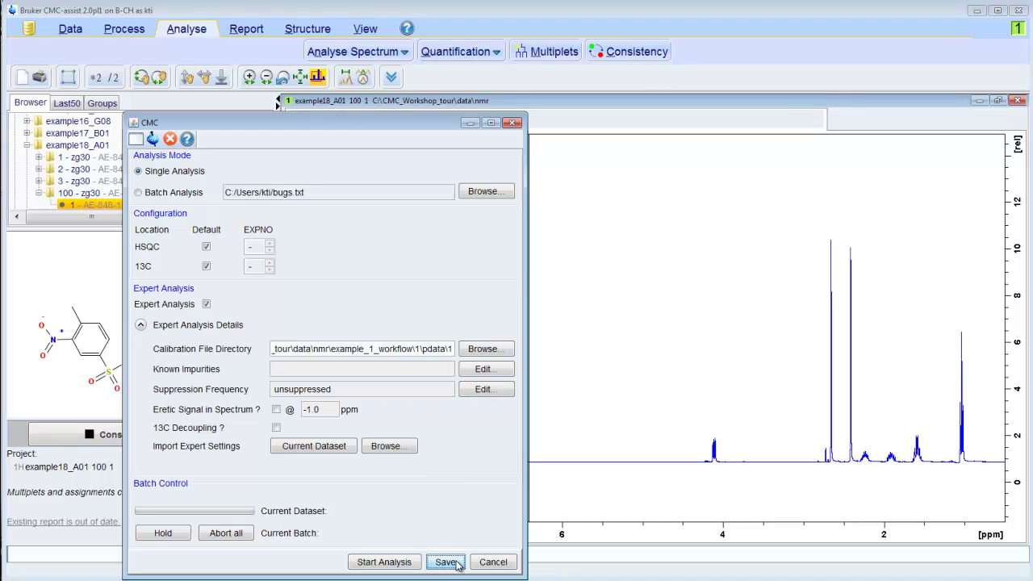
click(405, 562)
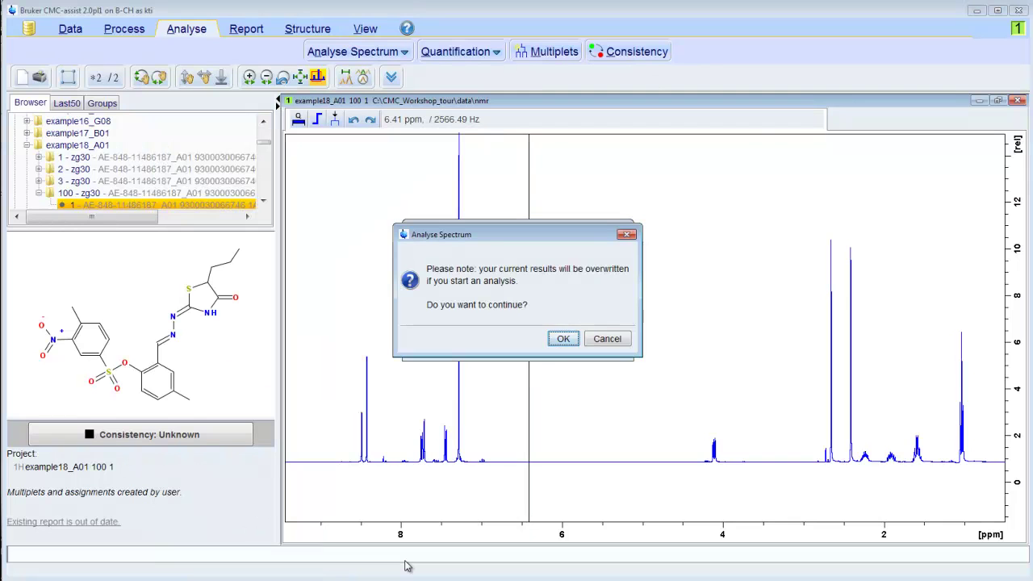
click(562, 339)
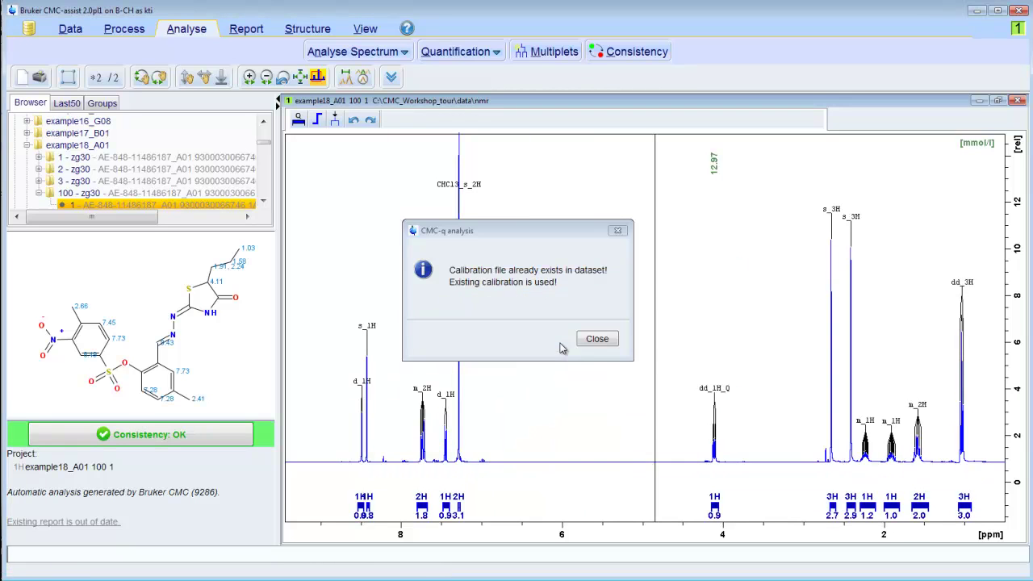
click(578, 344)
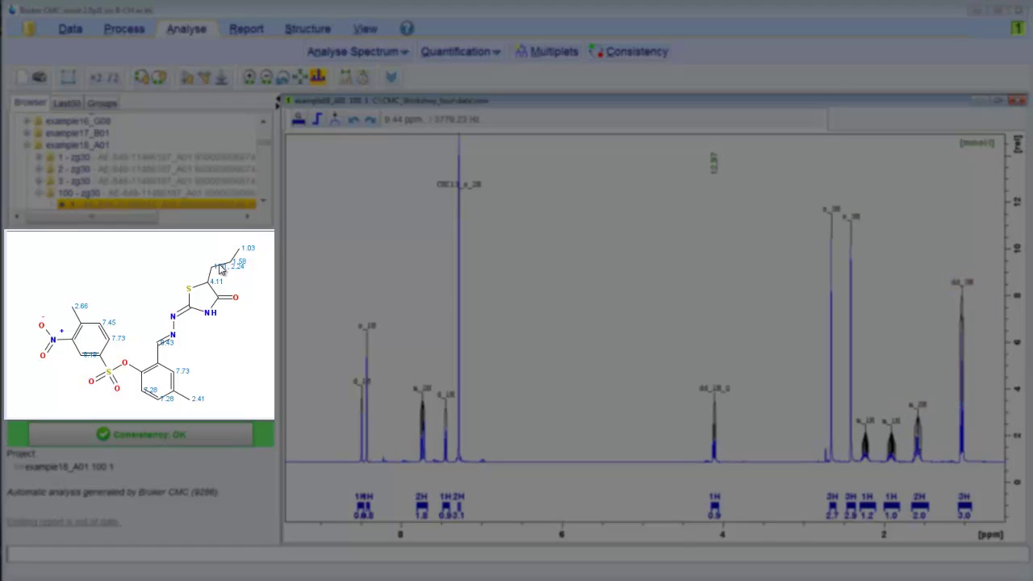
Replace the chemical shift labels on the structure with atom numbers, and hide the numbers again after viewing
right_click(121, 255)
click(166, 261)
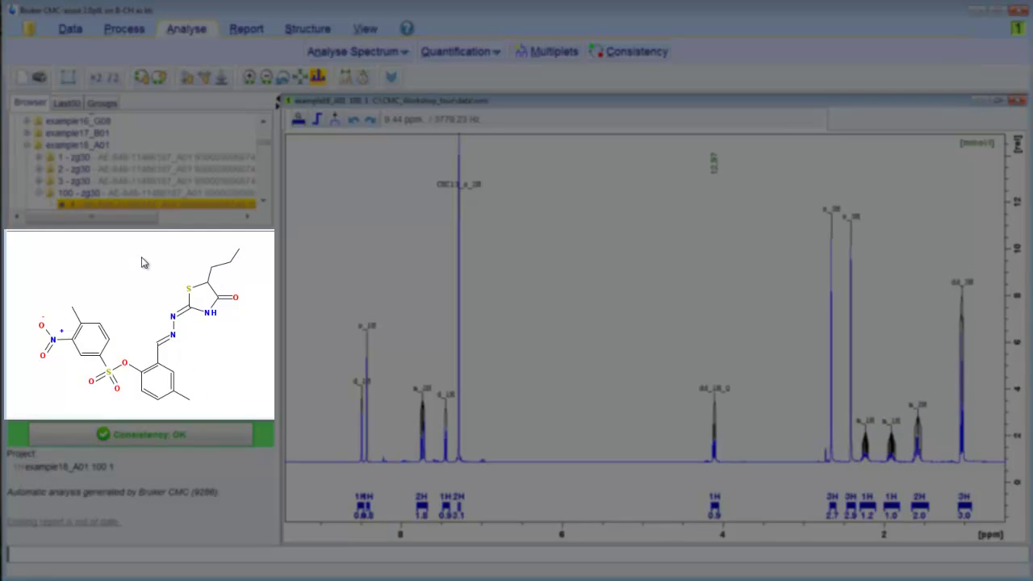
right_click(143, 260)
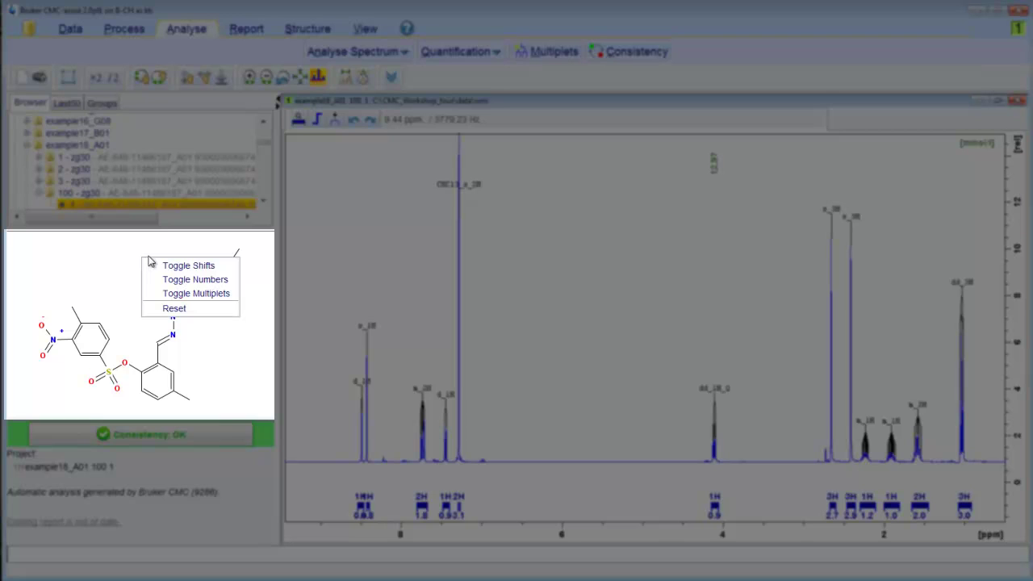
click(186, 281)
right_click(142, 277)
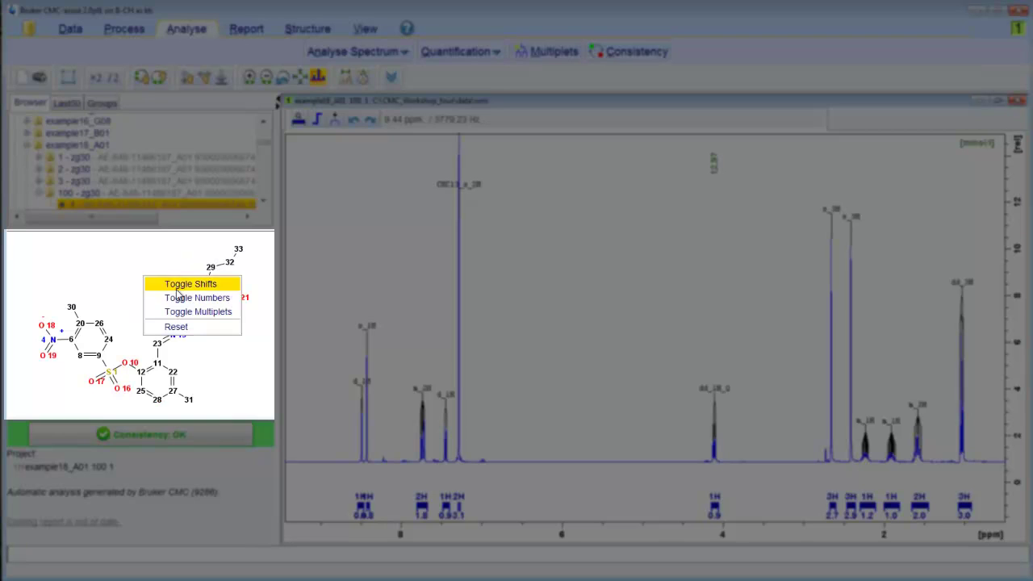
click(183, 298)
View the multiplet labels on the structure and switch back to the chemical shift labels
right_click(122, 256)
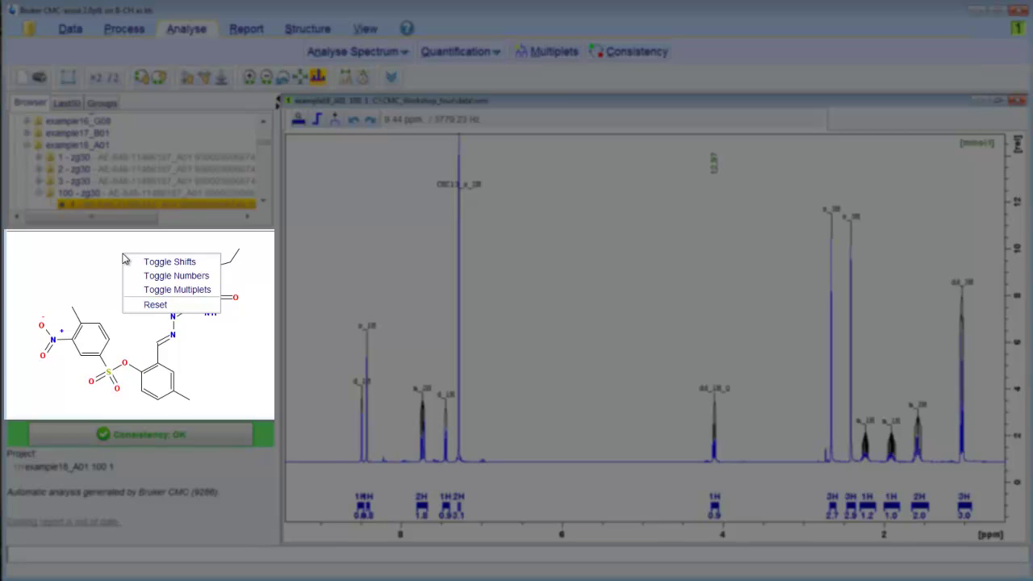
click(159, 289)
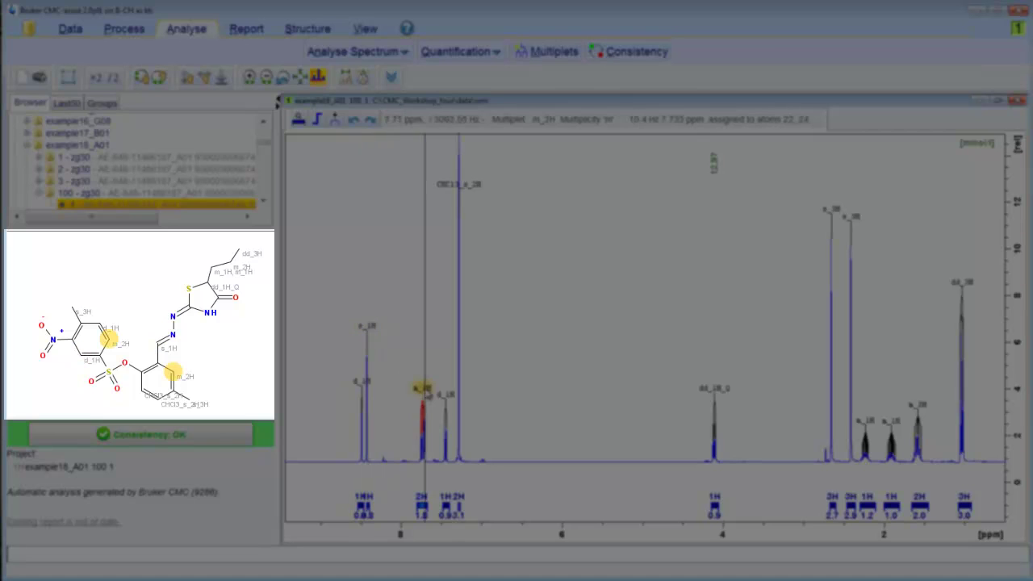
right_click(185, 250)
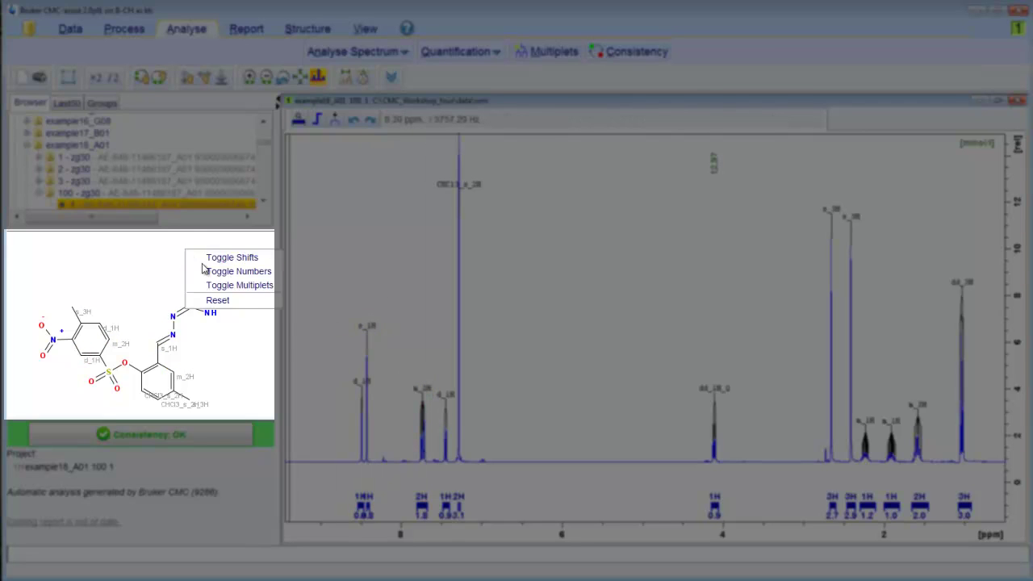
click(235, 288)
right_click(153, 240)
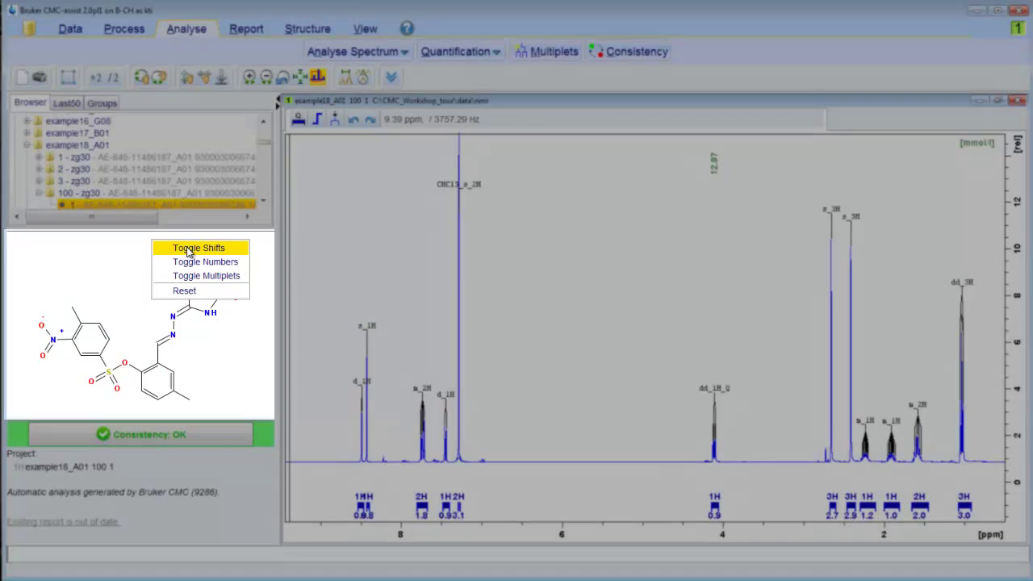
click(190, 248)
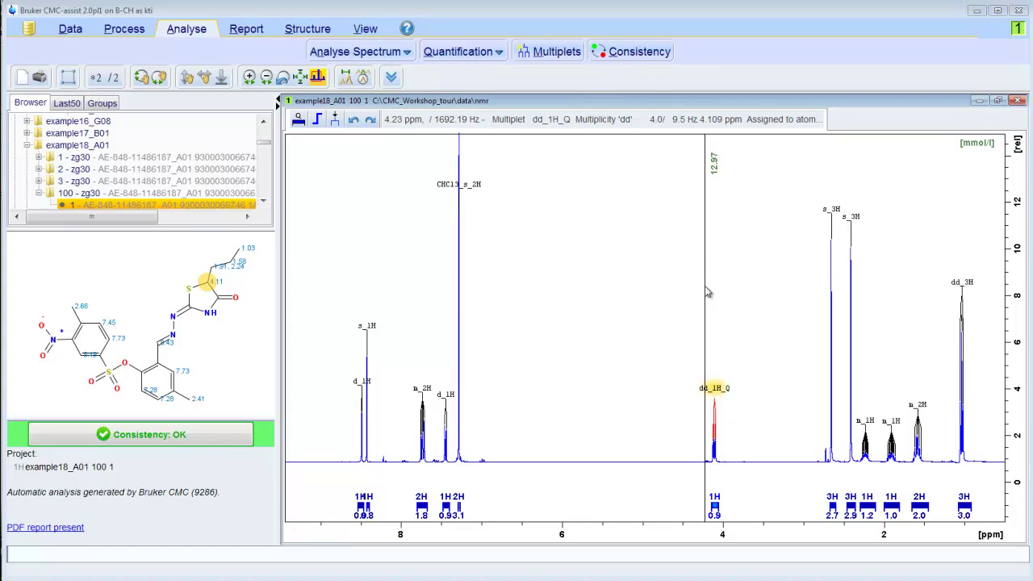
Generate the full PDF report of the analysis and maximize its window
click(258, 31)
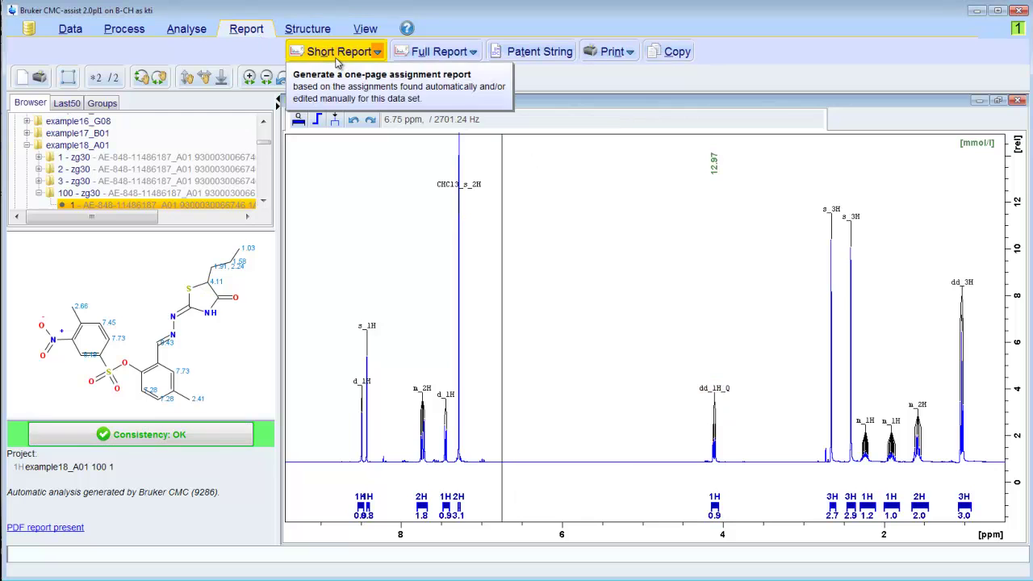
click(418, 58)
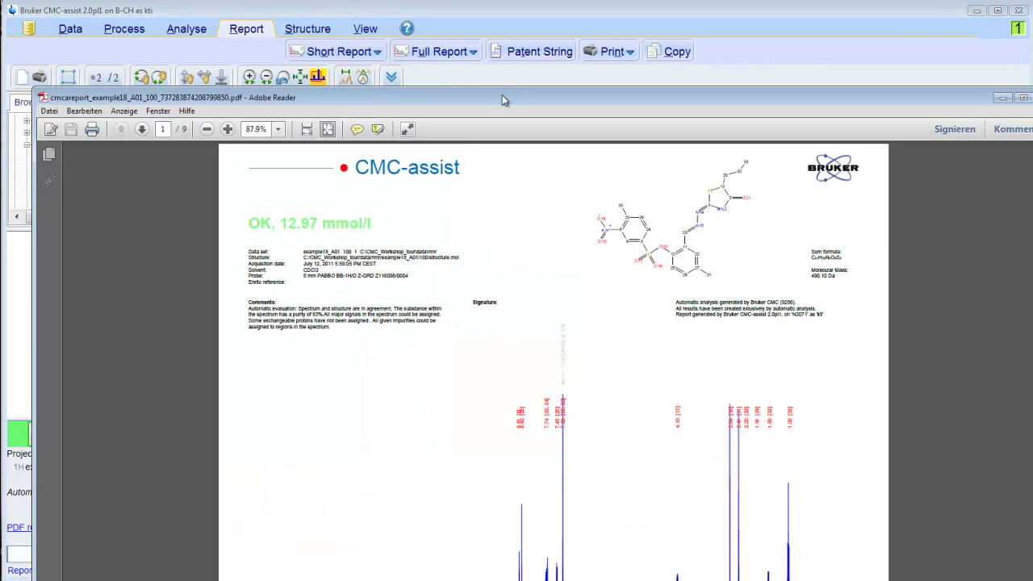
drag(501, 95, 476, 12)
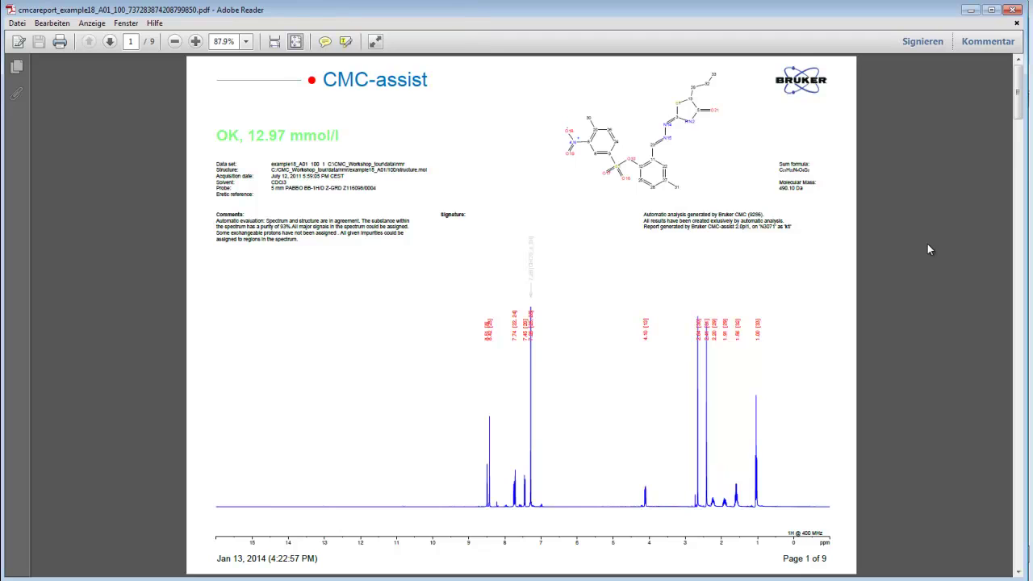
Examine the report's multiplet expansions, assignment list and journal-format descriptions, and close the report
scroll(927, 244, down, 2)
scroll(927, 247, down, 2)
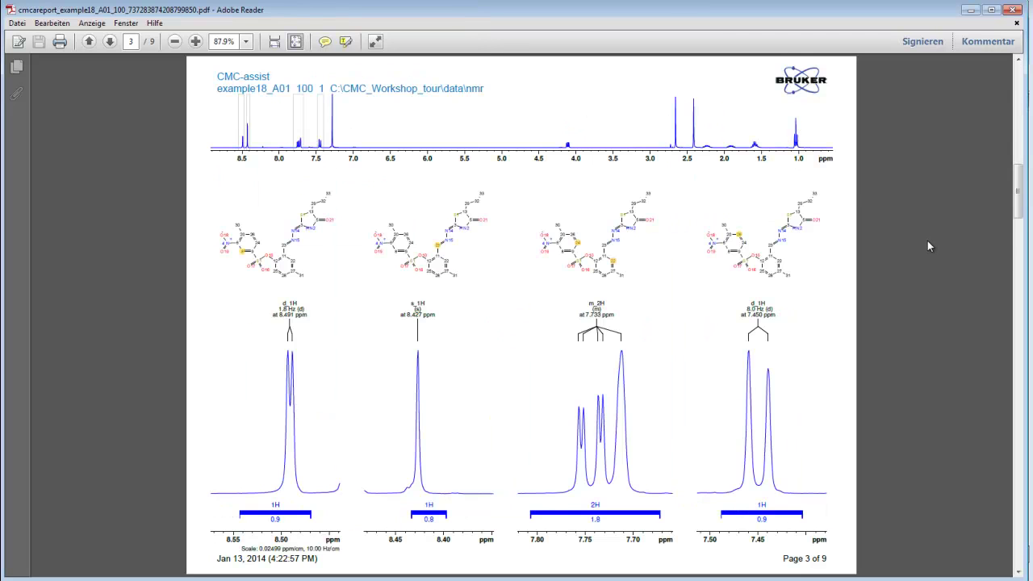
scroll(927, 246, down, 2)
scroll(927, 246, down, 2)
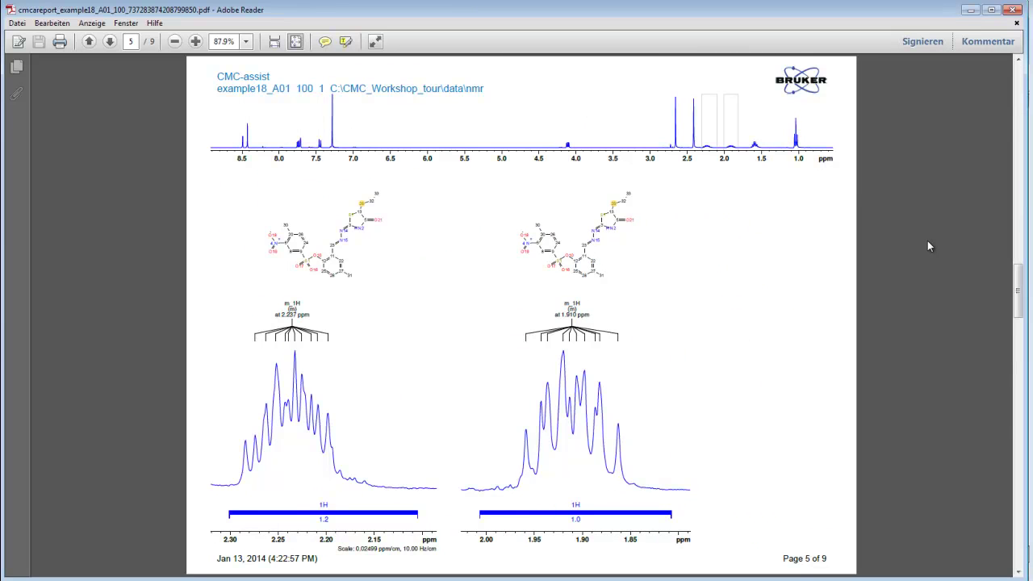
scroll(927, 246, down, 2)
scroll(927, 246, down, 2)
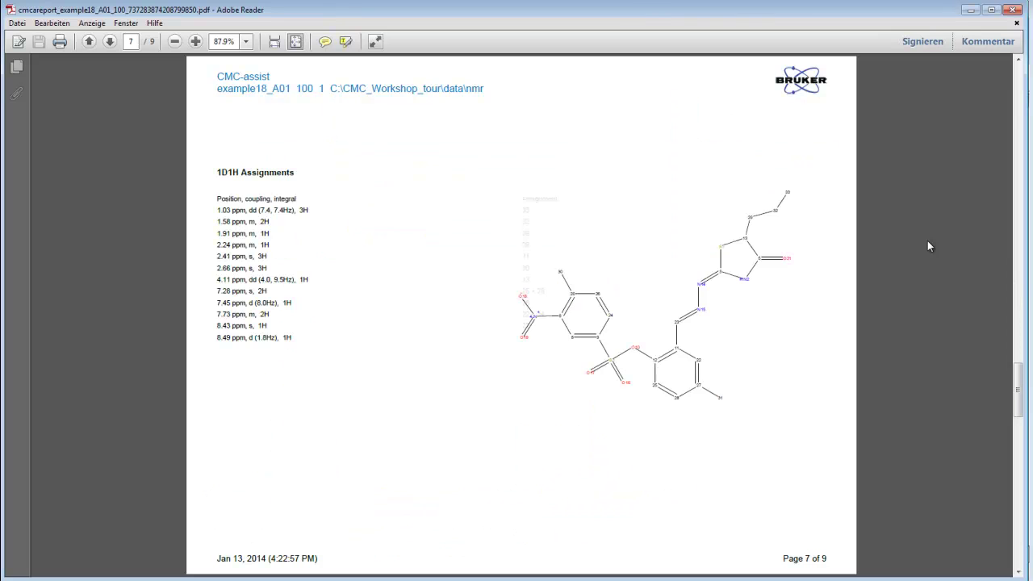
scroll(927, 246, down, 2)
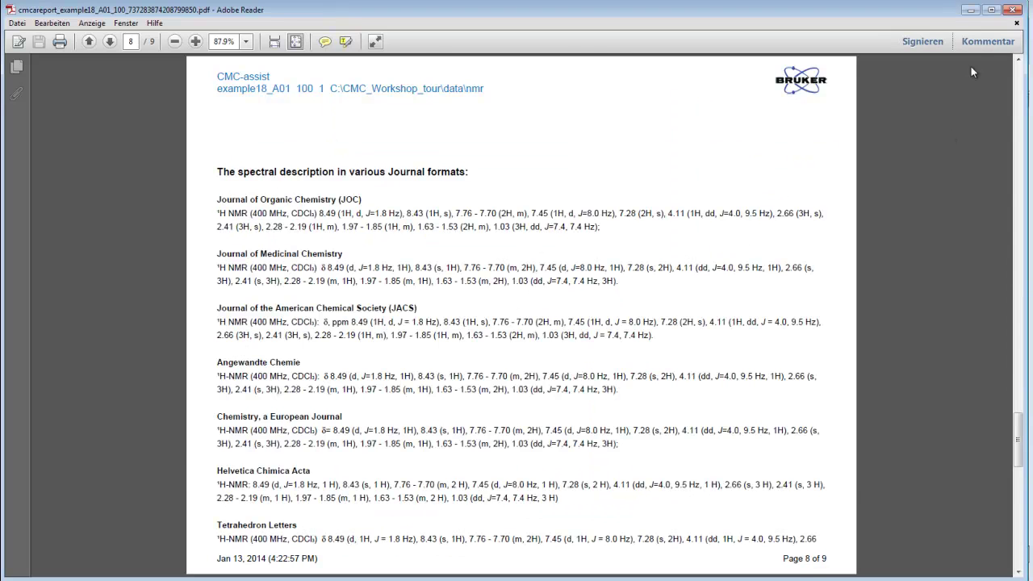
click(1019, 10)
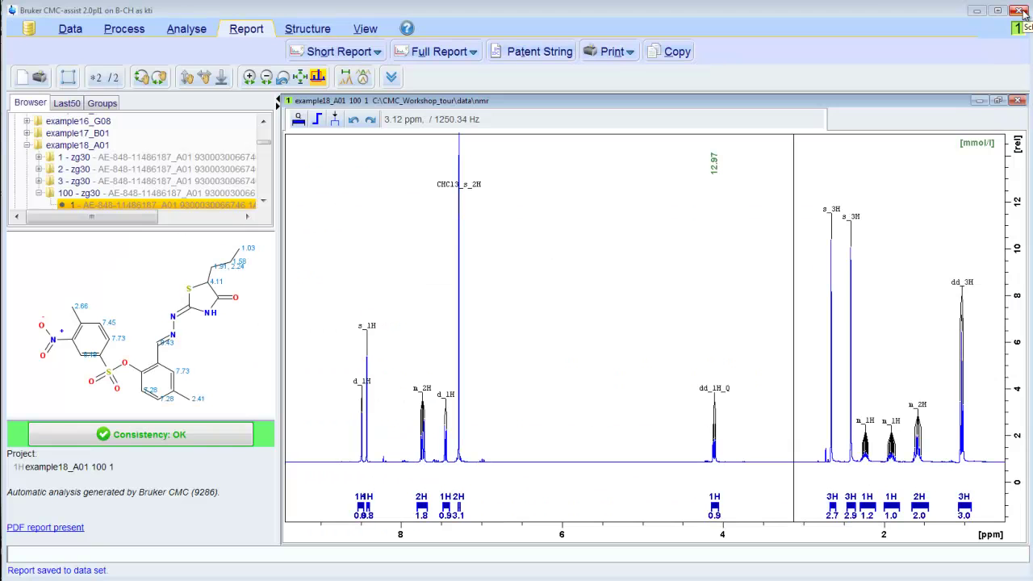
Create a patent string of the assignments in Journal of the American Chemical Society (JACS) format with Medium detail and ascending order, and copy it
click(539, 52)
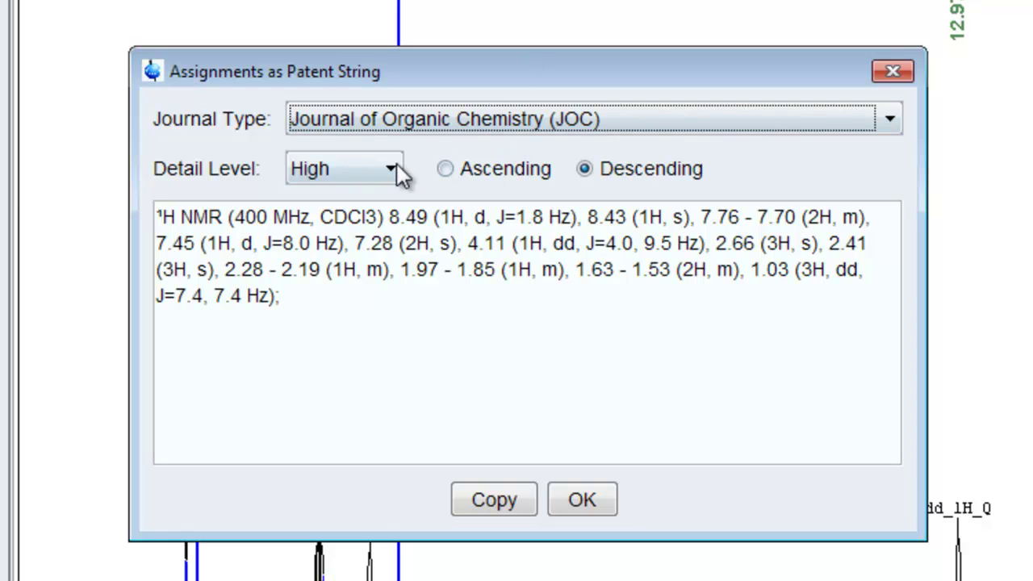
click(594, 123)
click(658, 209)
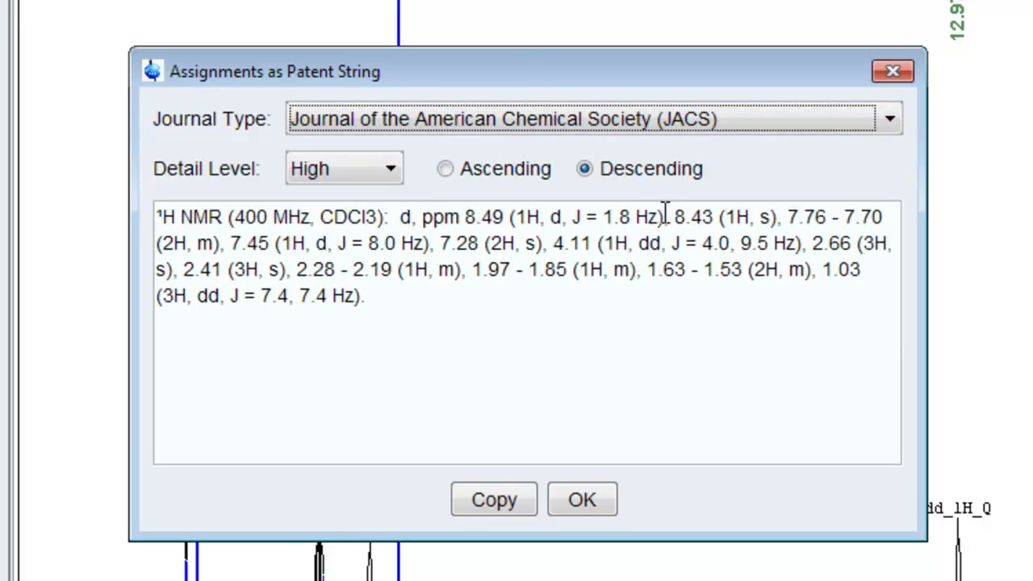
click(390, 171)
click(359, 230)
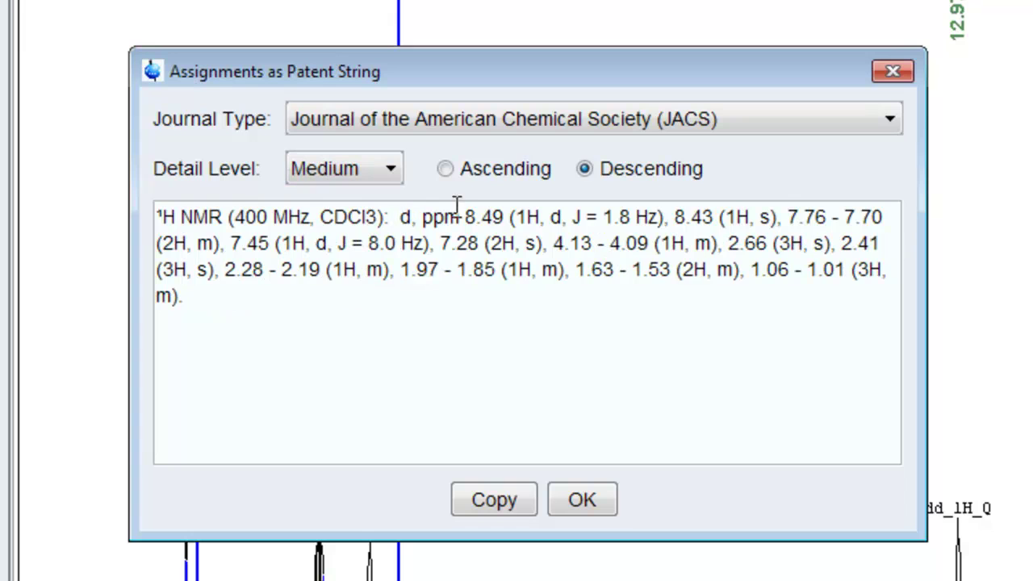
click(482, 169)
click(506, 494)
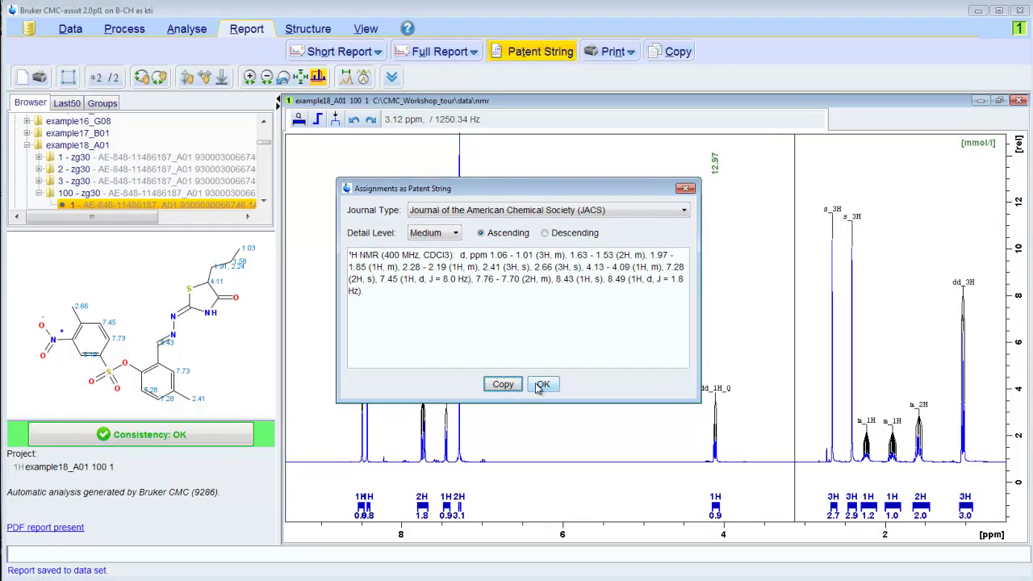
click(542, 385)
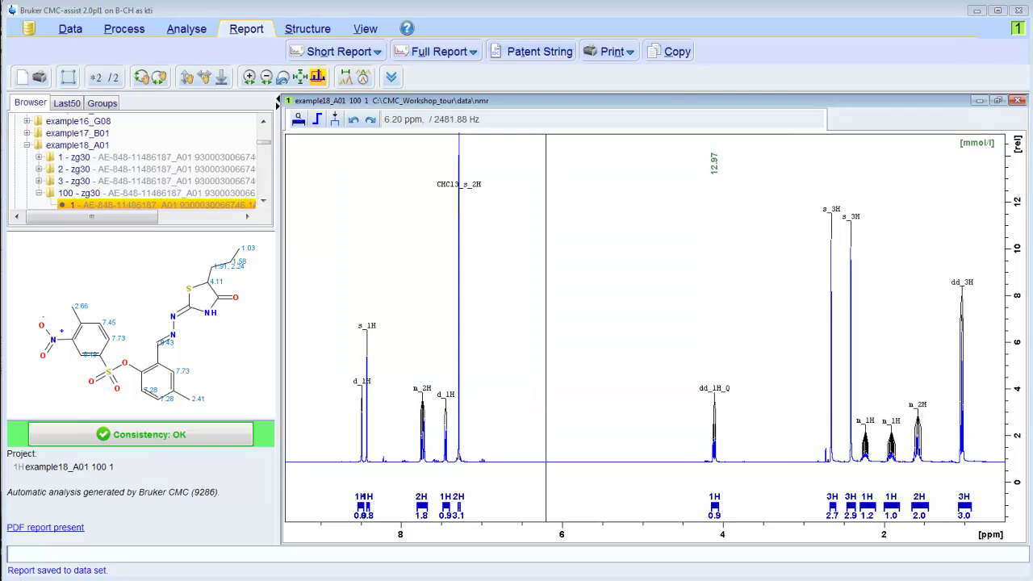
Switch to the Word document synthese_assist.docx
key(alt+Tab)
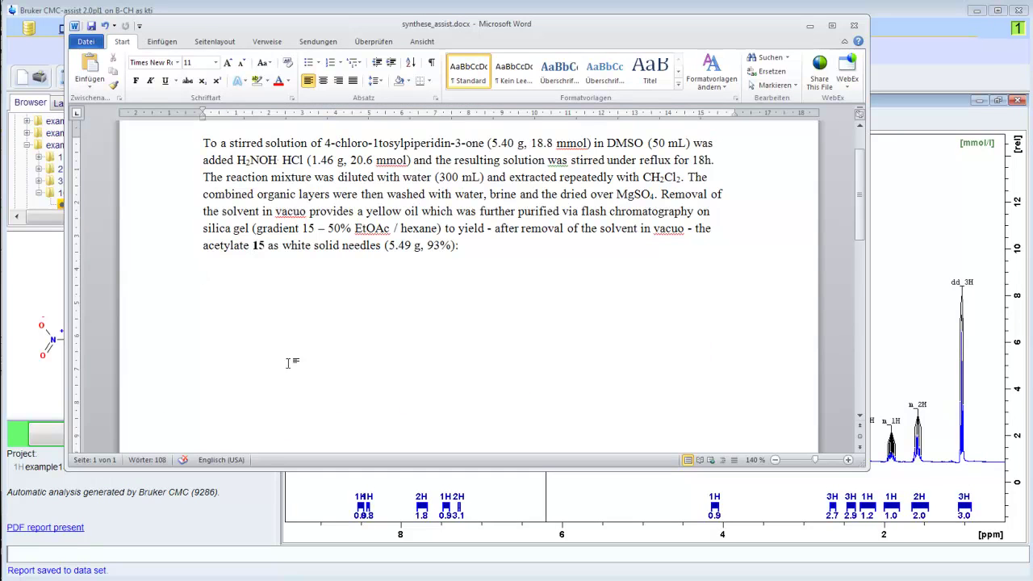